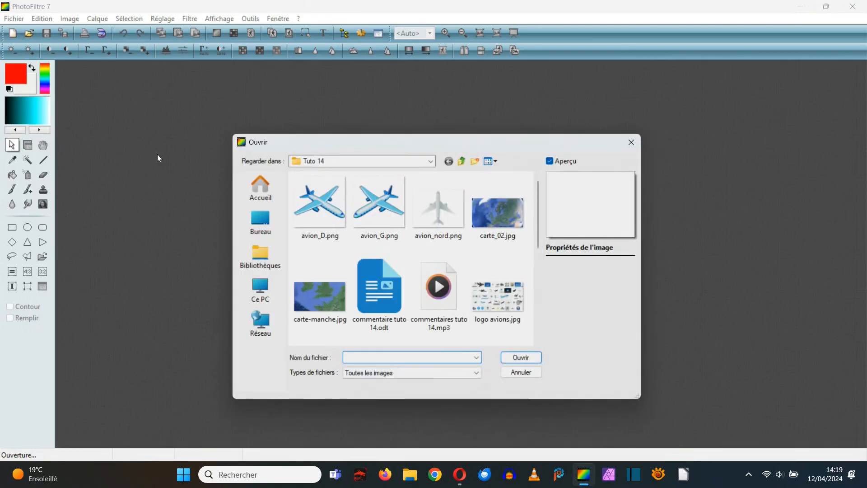
# Open avion_D.png and voilier_D.png from the Tuto 14 folder and arrange the two image windows side by side.
pyautogui.click(324, 214)
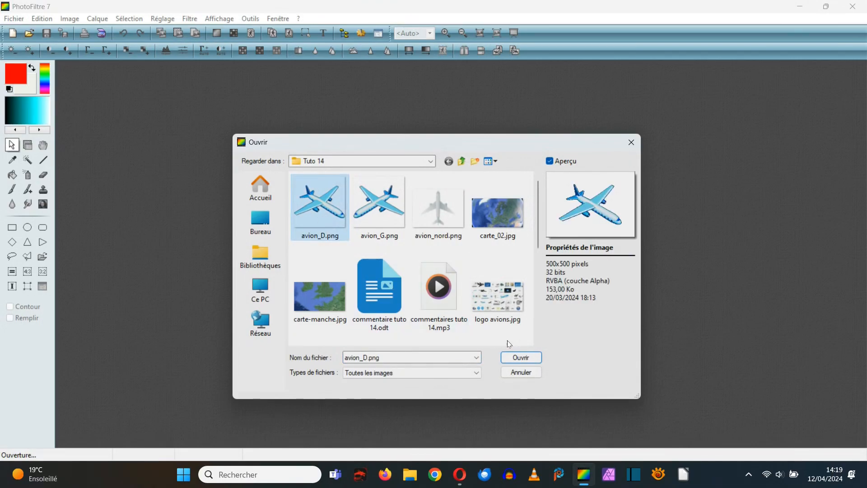
pyautogui.click(522, 357)
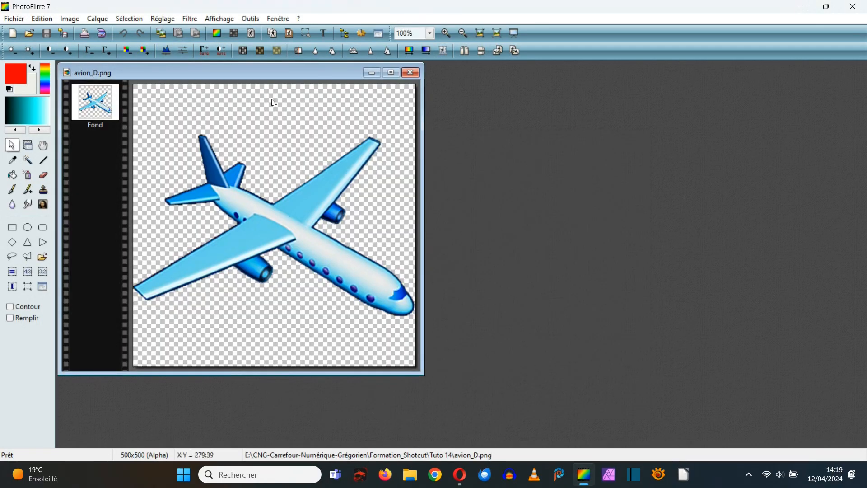
pyautogui.click(29, 34)
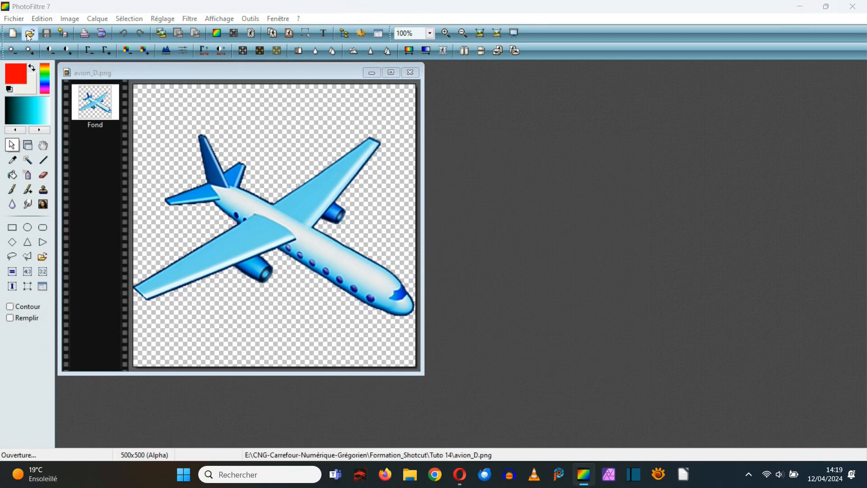
pyautogui.scroll(-5, 382, 294)
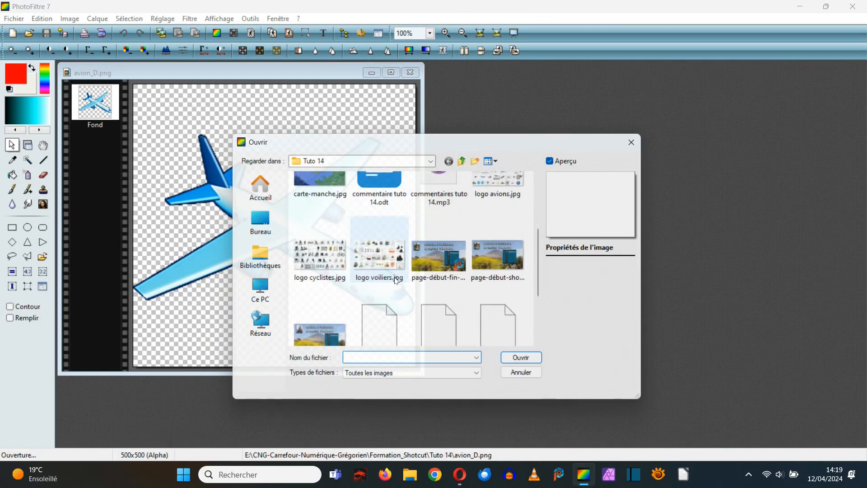
pyautogui.click(386, 321)
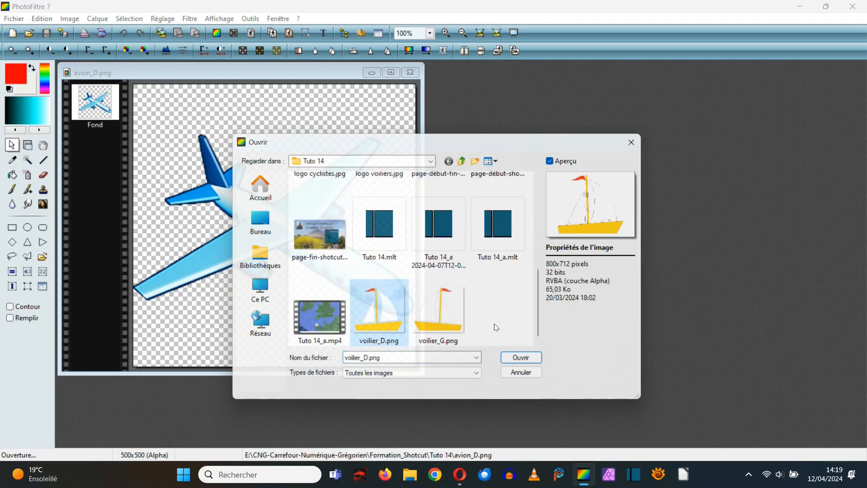
pyautogui.click(518, 357)
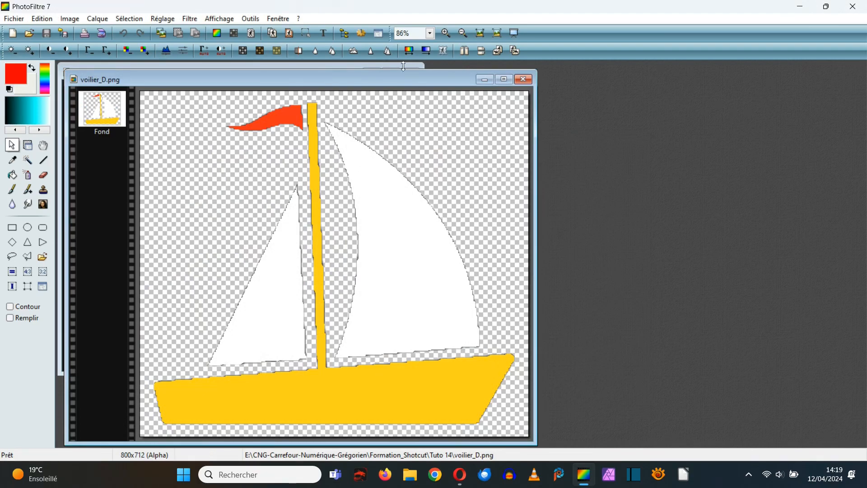
pyautogui.moveTo(374, 80); pyautogui.dragTo(654, 79)
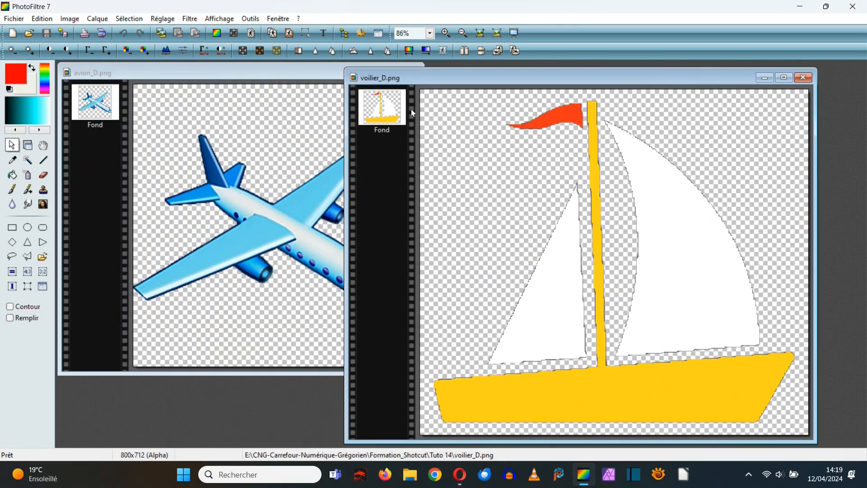
# Check the PNG file type available for saving voilier_D.png under another name.
pyautogui.click(19, 20)
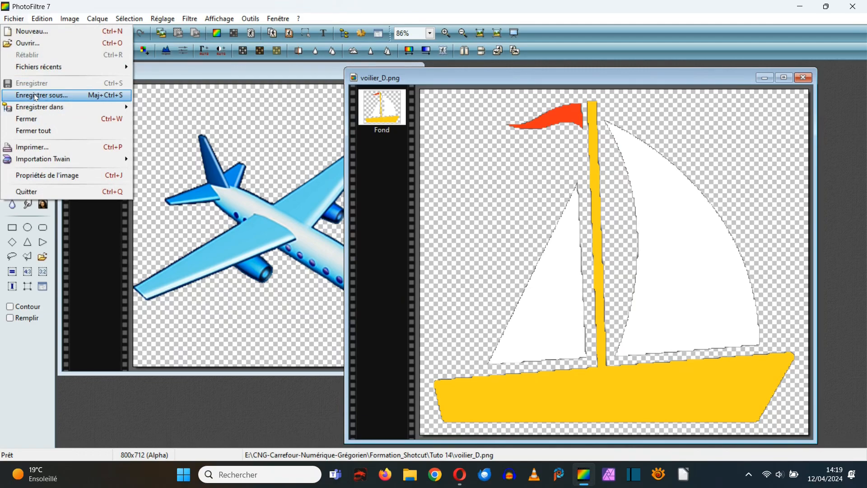
pyautogui.click(37, 96)
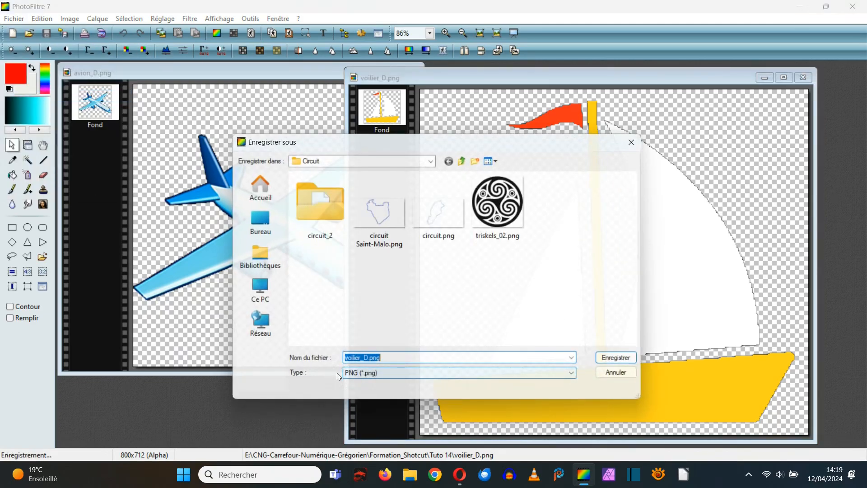
# Flip the sailboat image horizontally on its Fond layer, undoing and redoing the flip to compare directions.
pyautogui.click(70, 19)
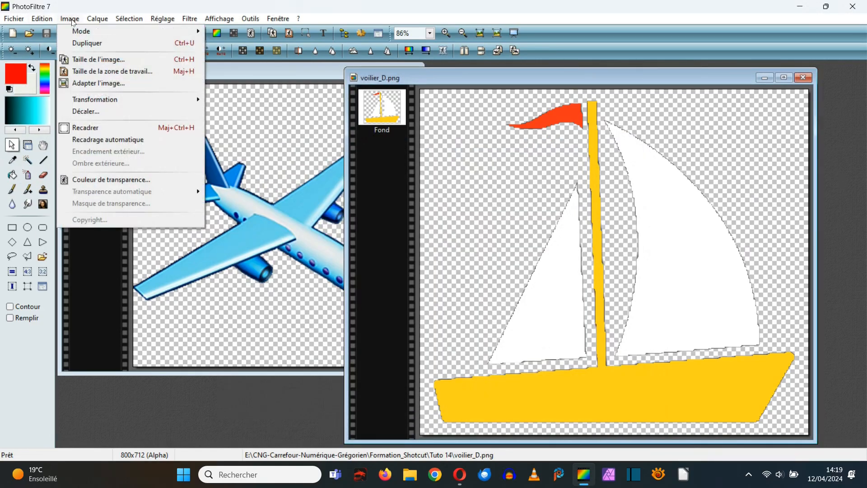
pyautogui.moveTo(85, 97)
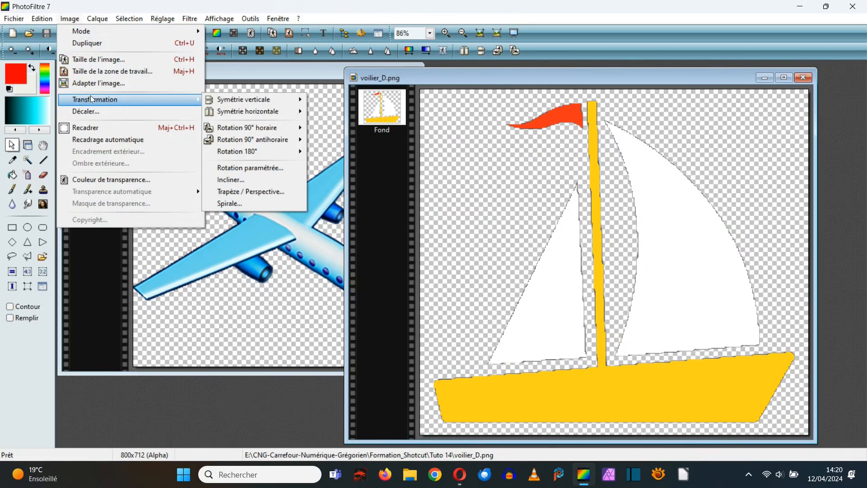
pyautogui.moveTo(242, 115)
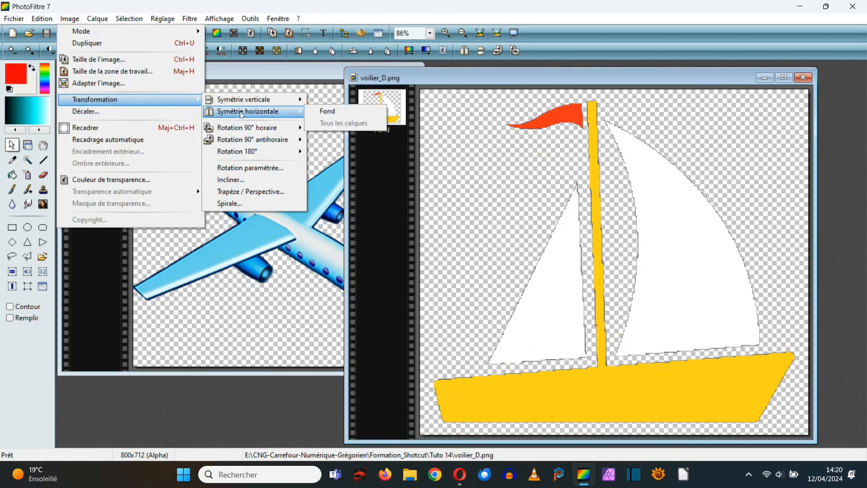
pyautogui.click(325, 113)
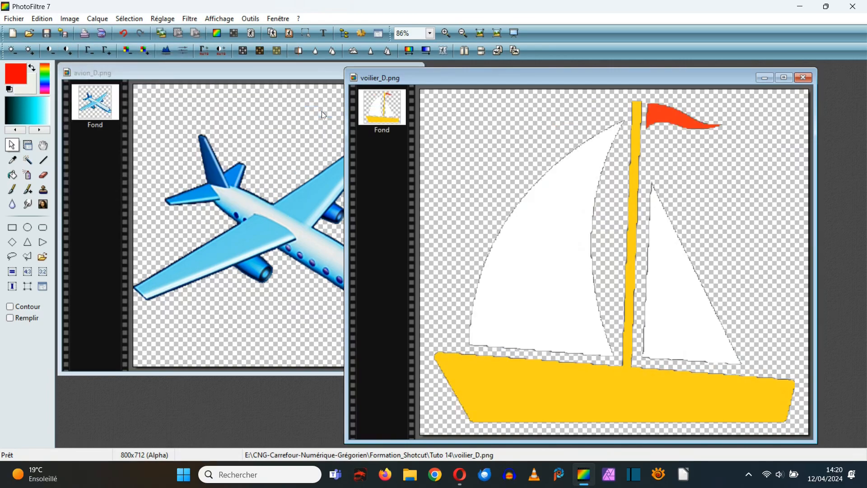
pyautogui.click(125, 35)
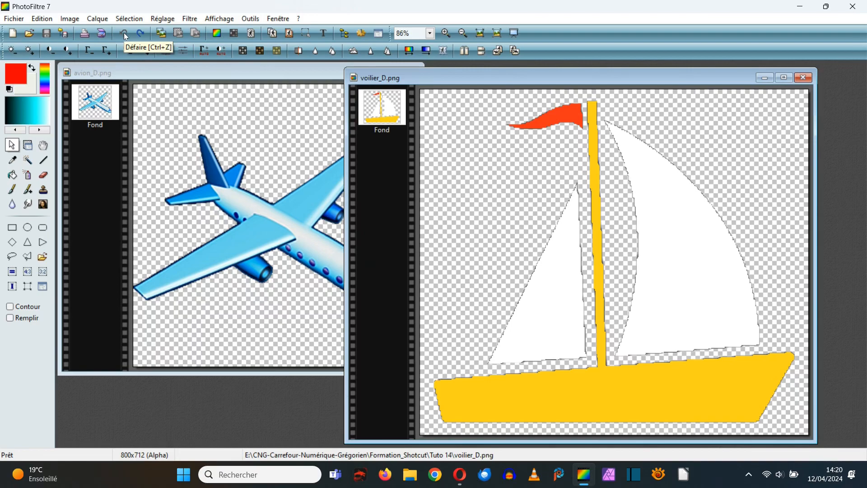
pyautogui.click(142, 34)
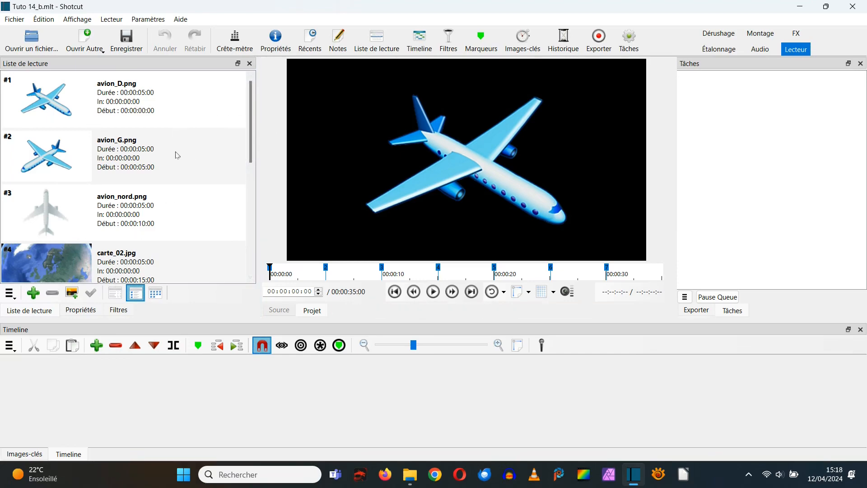
# Switch to Shotcut, load the map carte_02.jpg from the playlist and add two video tracks to the timeline.
pyautogui.moveTo(250, 139); pyautogui.dragTo(244, 234)
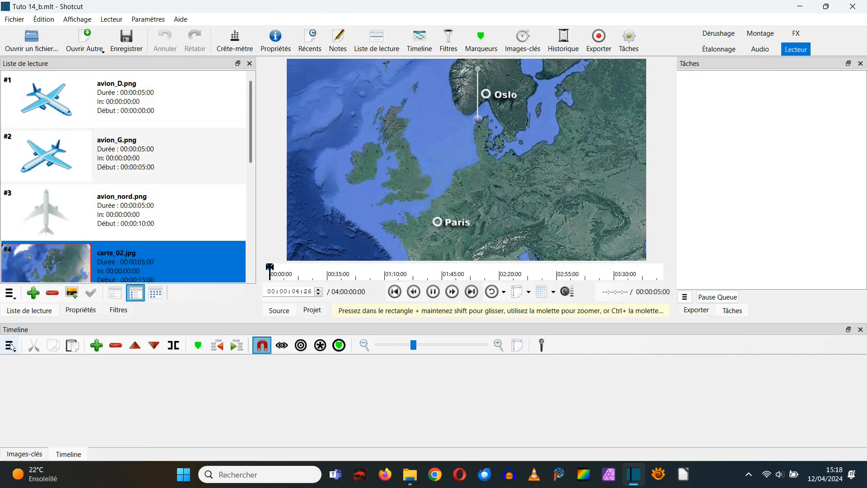
pyautogui.click(10, 347)
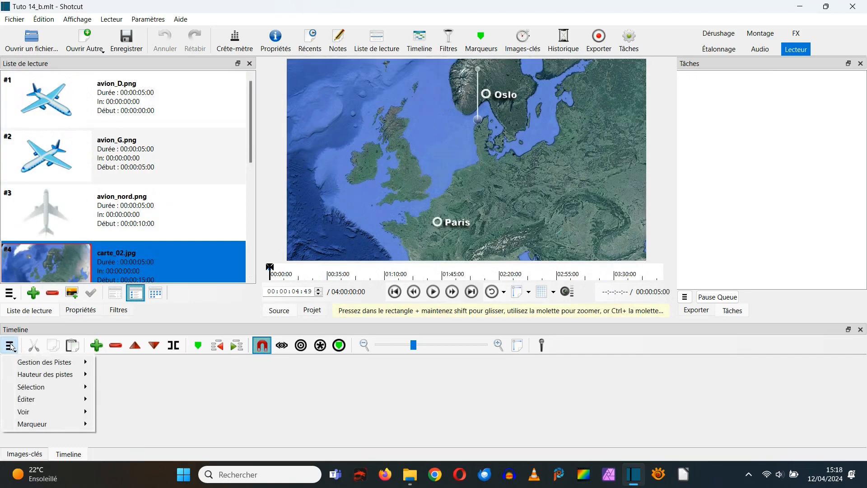
pyautogui.moveTo(45, 363)
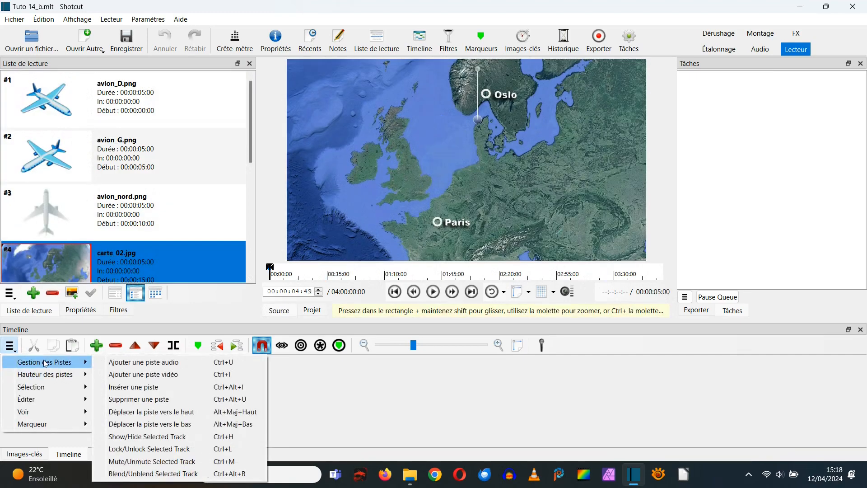
pyautogui.click(113, 374)
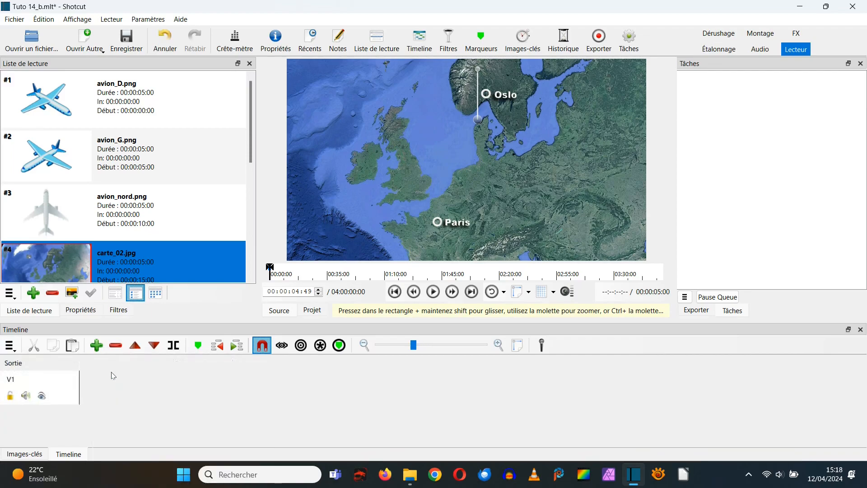
pyautogui.click(10, 346)
pyautogui.moveTo(41, 362)
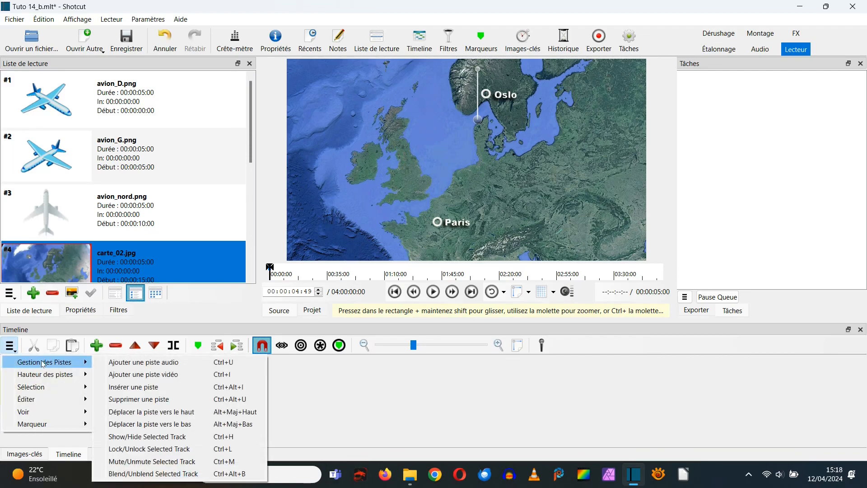
pyautogui.click(136, 375)
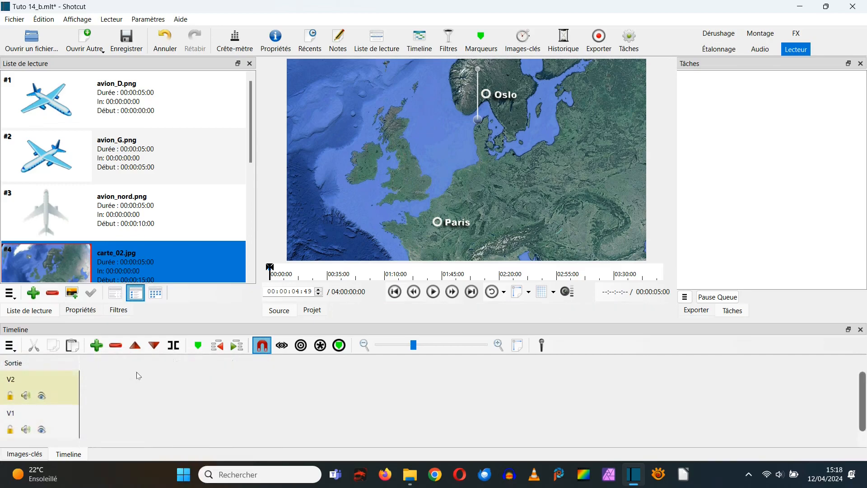
# Append carte_02.jpg to track V1 and avion_nord.png to track V2.
pyautogui.click(68, 436)
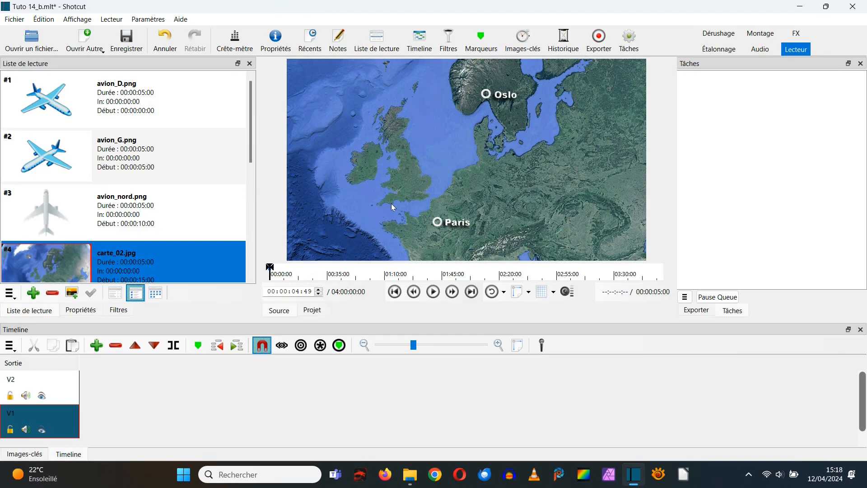
pyautogui.click(97, 346)
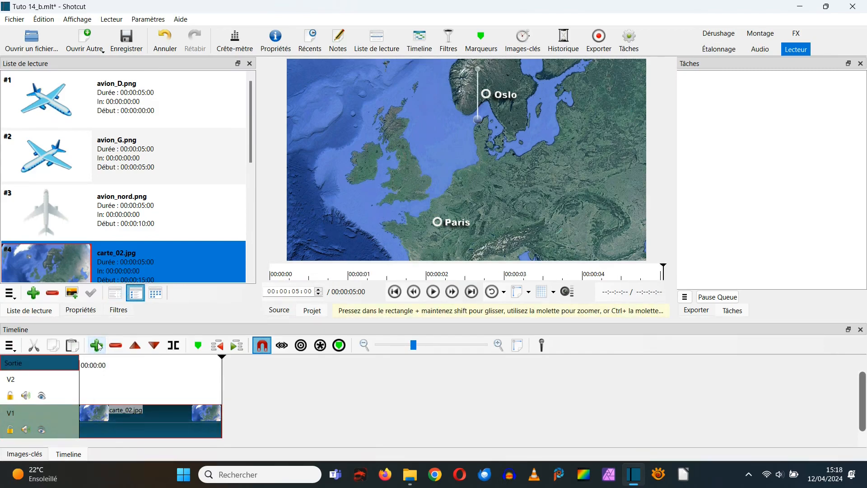
pyautogui.click(61, 402)
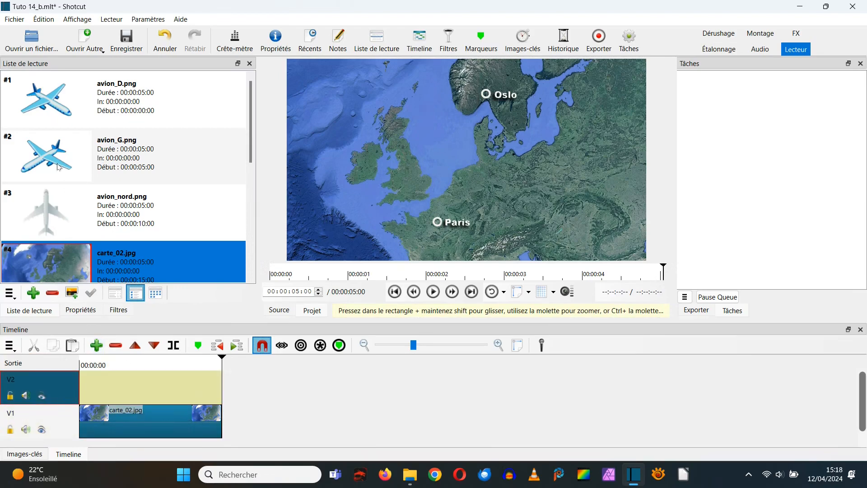
pyautogui.moveTo(56, 218); pyautogui.dragTo(379, 168)
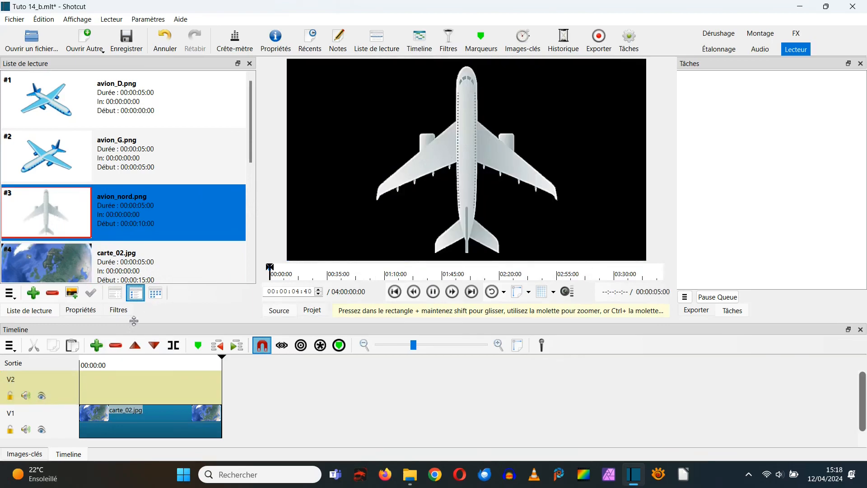
pyautogui.click(97, 345)
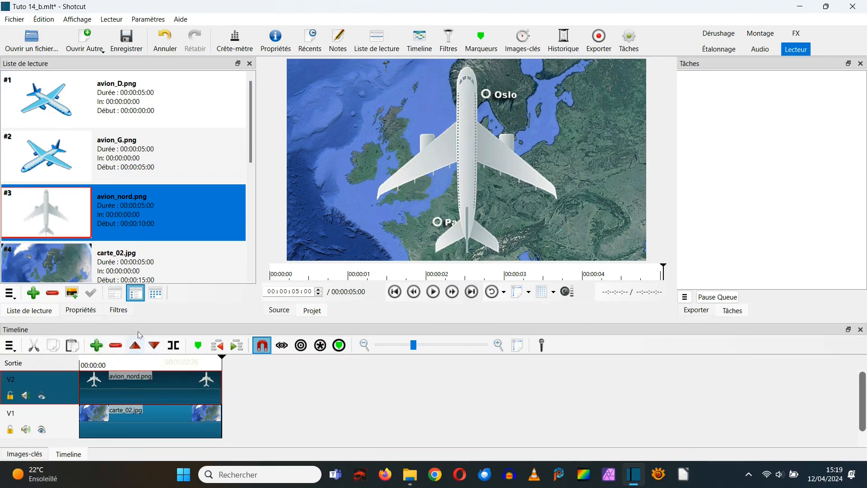
# Add the Taille, Position & Rotation filter to the avion_nord.png clip.
pyautogui.click(118, 311)
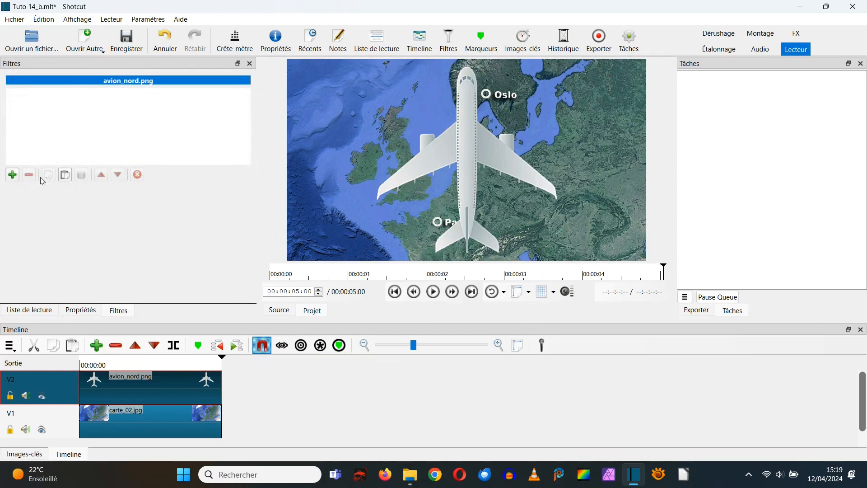
pyautogui.click(15, 176)
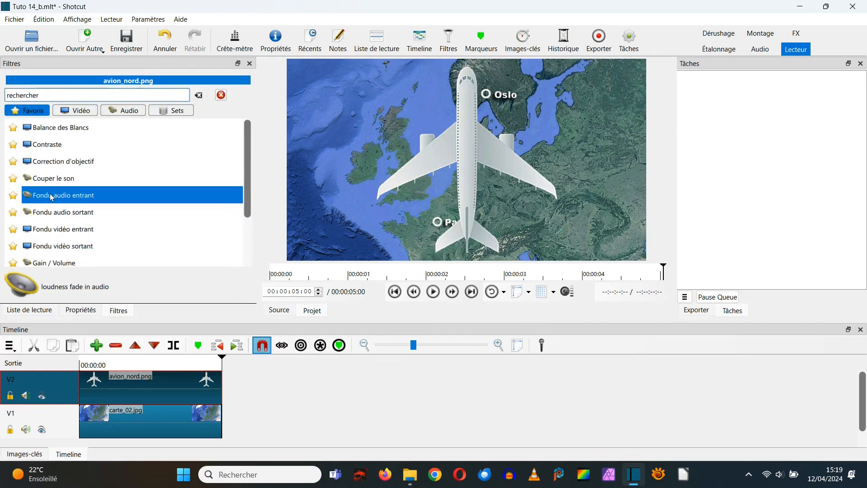
pyautogui.scroll(-3, 49, 217)
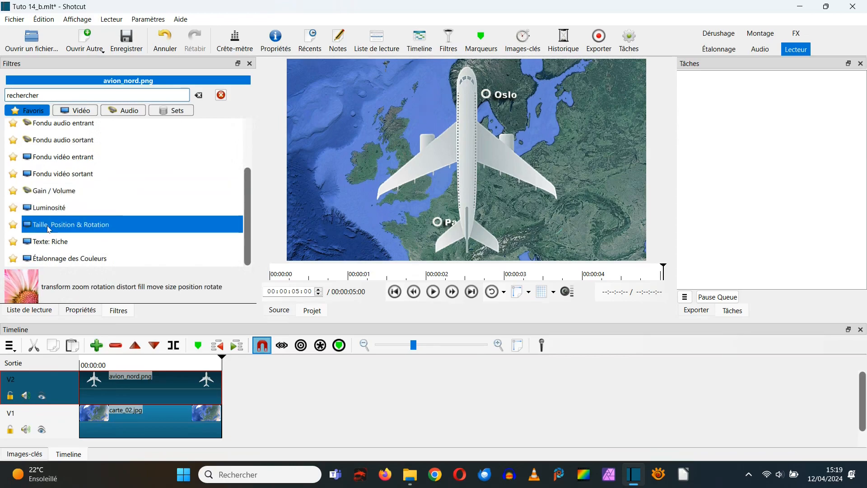
pyautogui.click(50, 225)
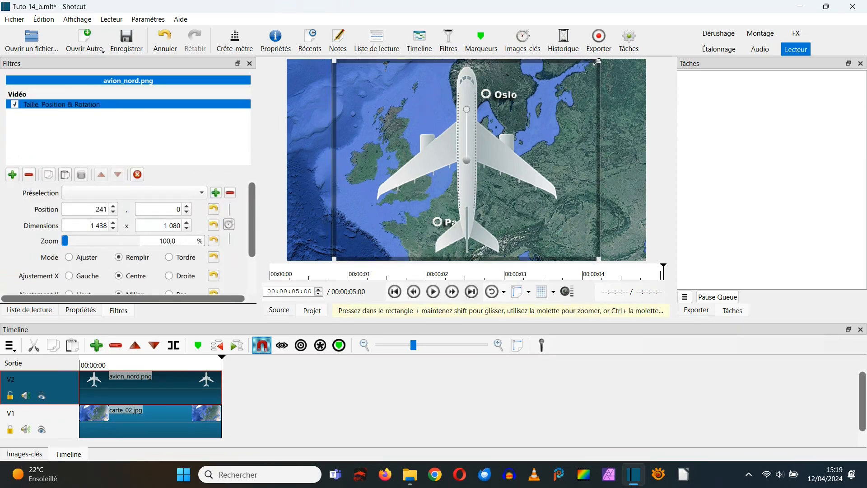
# Scale the airplane to 15 % zoom just above Paris on the map and rotate it about 20° toward Oslo.
pyautogui.moveTo(596, 62); pyautogui.dragTo(396, 214)
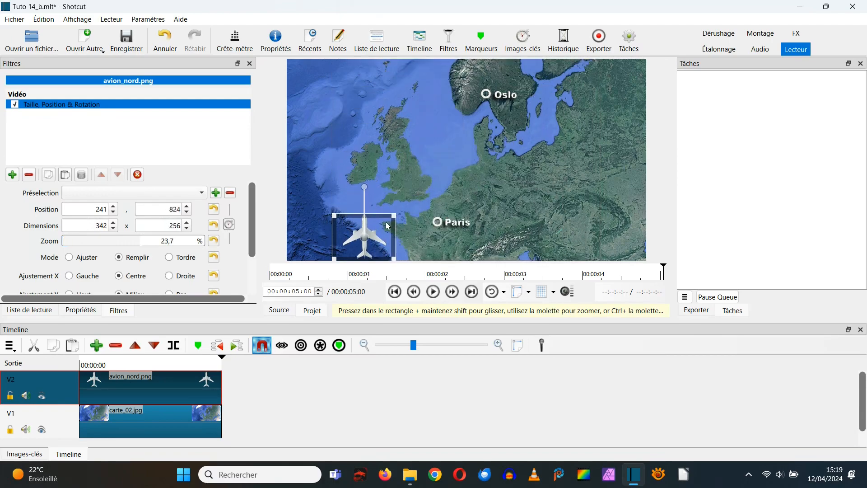
pyautogui.moveTo(366, 232); pyautogui.dragTo(447, 199)
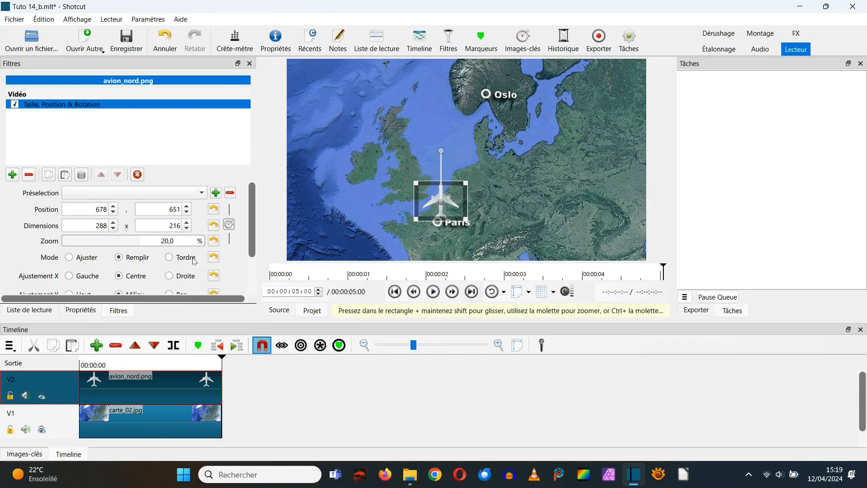
pyautogui.moveTo(173, 241); pyautogui.dragTo(159, 247)
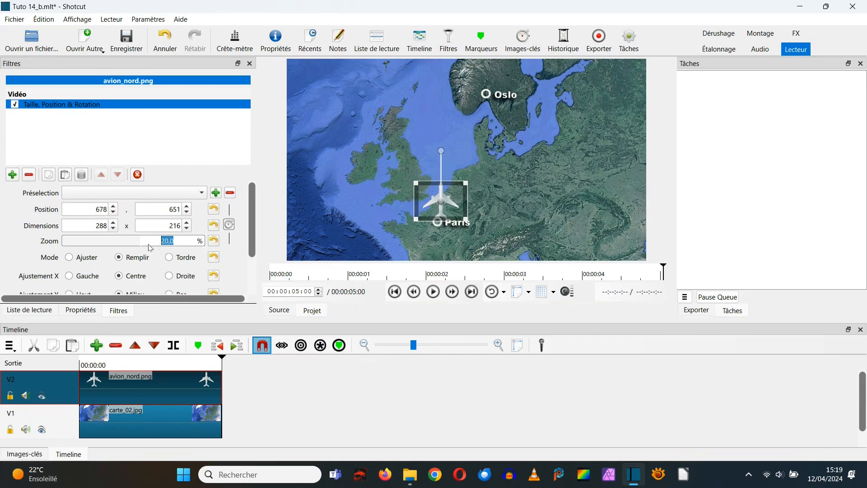
pyautogui.write('15')
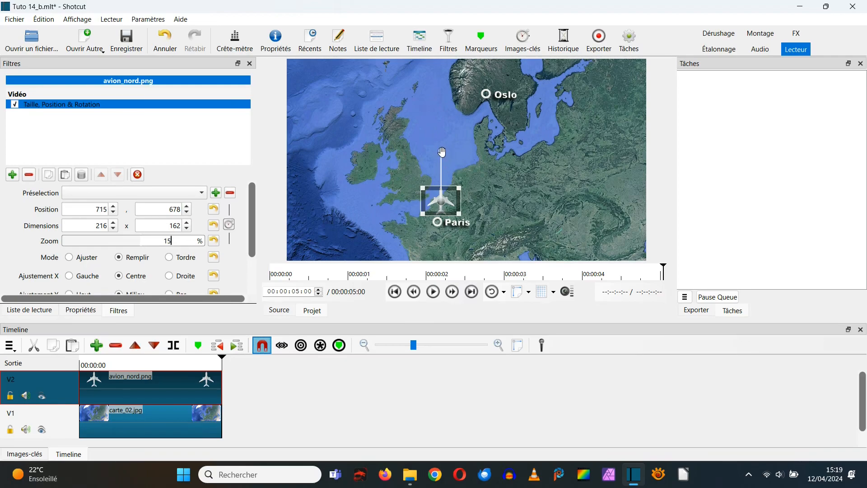
pyautogui.moveTo(442, 150); pyautogui.dragTo(464, 159)
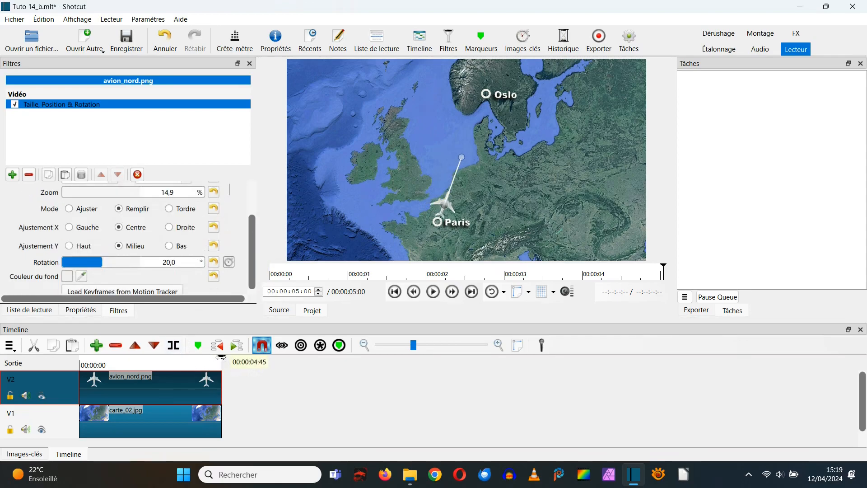
# Enable keyframes for the airplane's rotation and for its size and position at about 1 s on the avion_nord.png clip.
pyautogui.moveTo(222, 357); pyautogui.dragTo(111, 366)
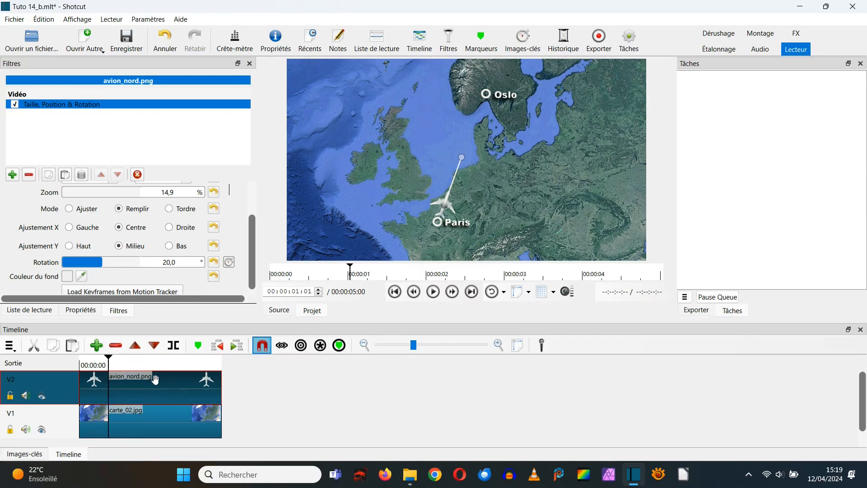
pyautogui.scroll(-1, 251, 234)
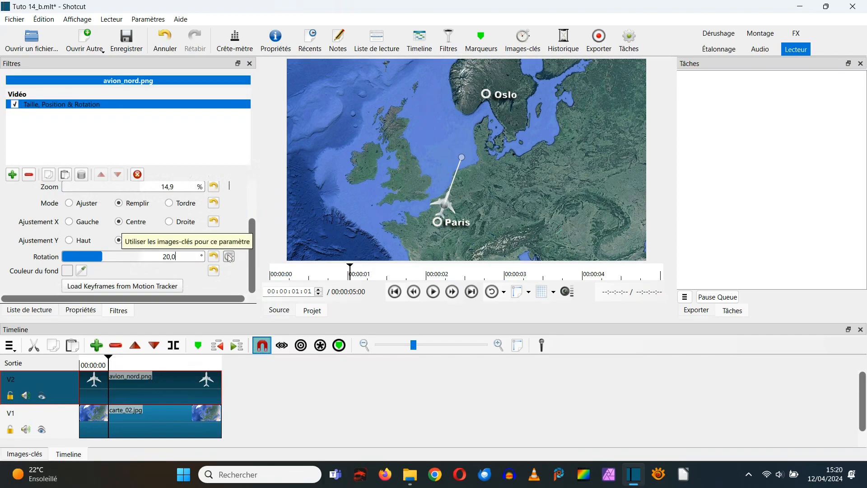
pyautogui.click(230, 257)
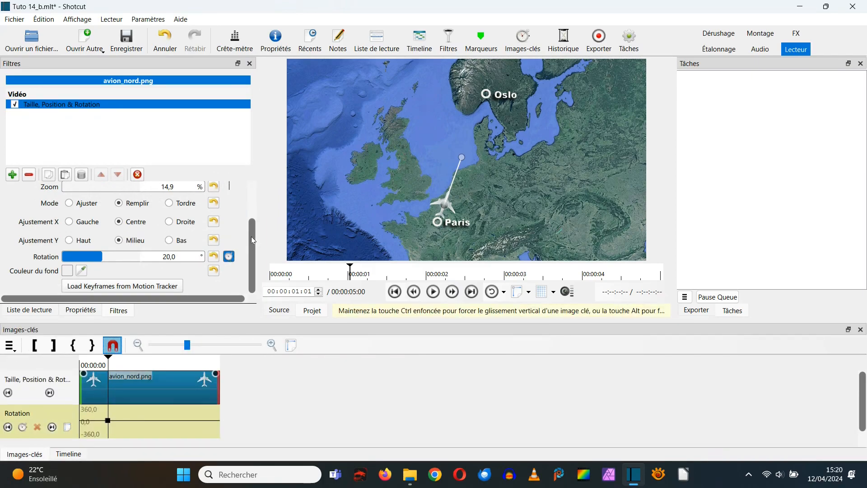
pyautogui.moveTo(249, 257); pyautogui.dragTo(256, 207)
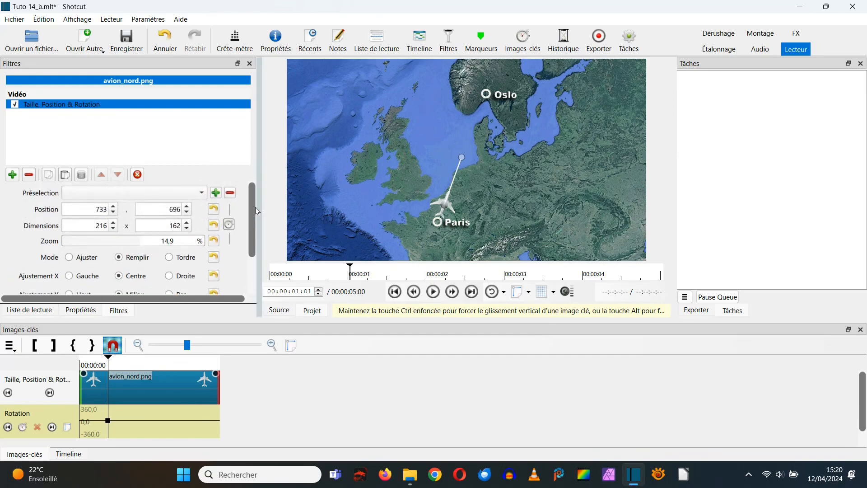
pyautogui.click(229, 225)
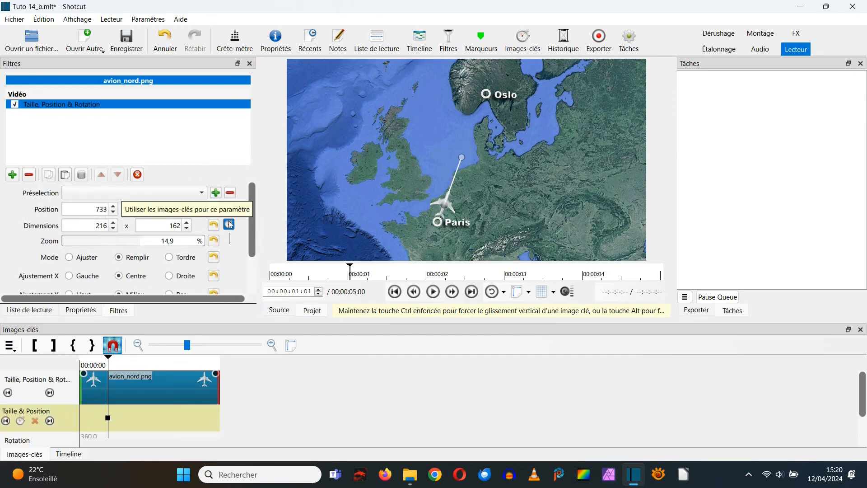
pyautogui.moveTo(252, 217)
pyautogui.mouseDown()
pyautogui.moveTo(254, 249)
pyautogui.moveTo(256, 224)
pyautogui.mouseUp()
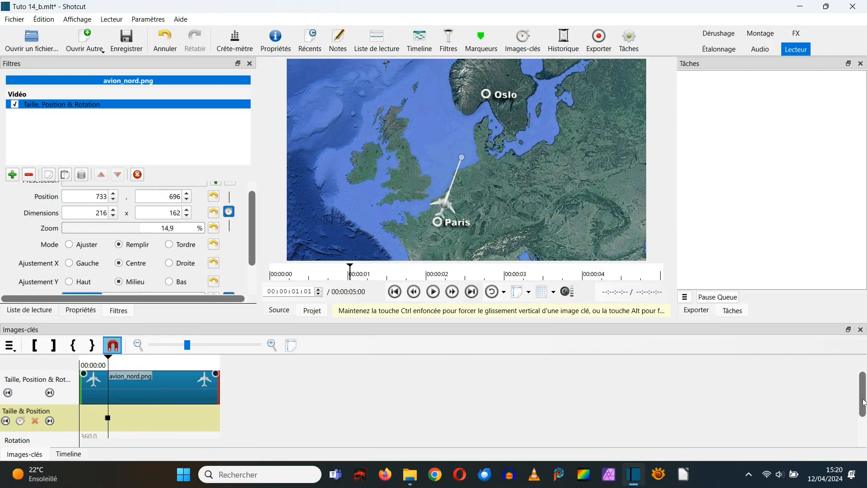
pyautogui.moveTo(864, 402)
pyautogui.mouseDown()
pyautogui.moveTo(863, 428)
pyautogui.moveTo(865, 392)
pyautogui.mouseUp()
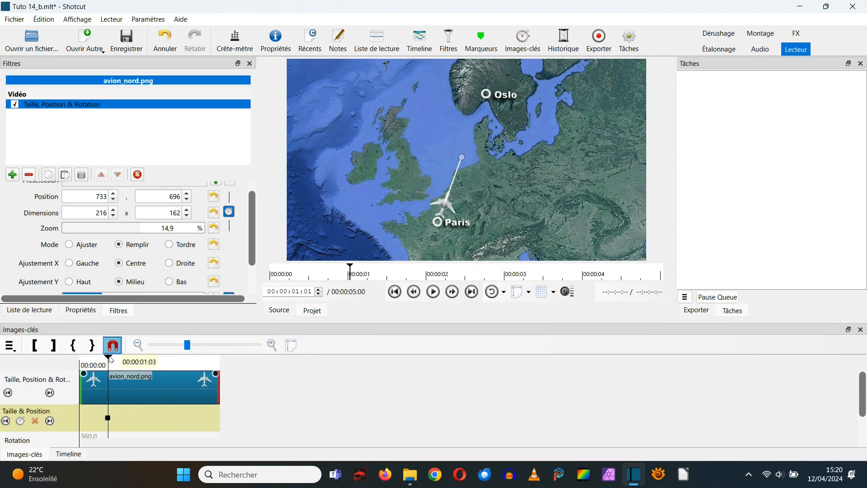
# Move the airplane to just beside Oslo at 4 s and play back the flight from Paris.
pyautogui.moveTo(109, 359); pyautogui.dragTo(193, 362)
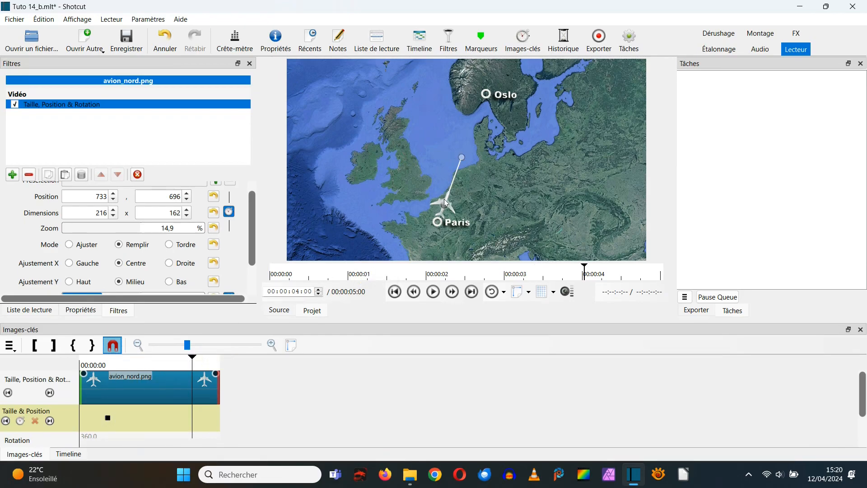
pyautogui.moveTo(445, 204); pyautogui.dragTo(483, 100)
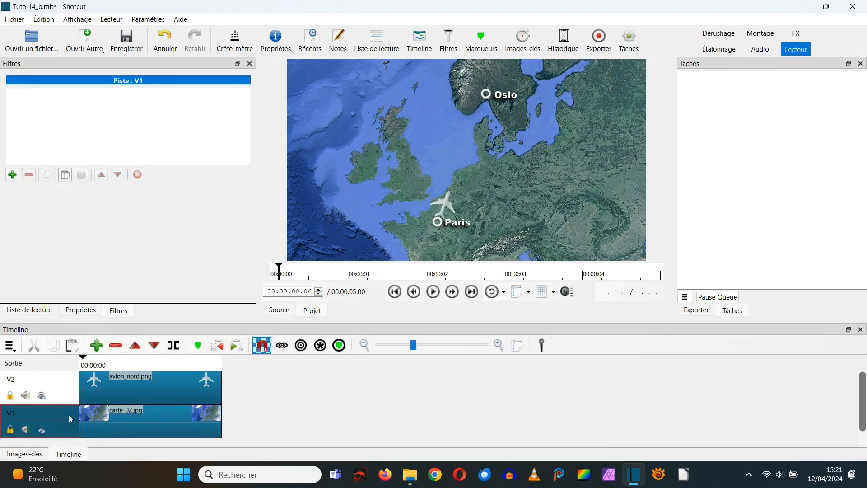
pyautogui.press('space')
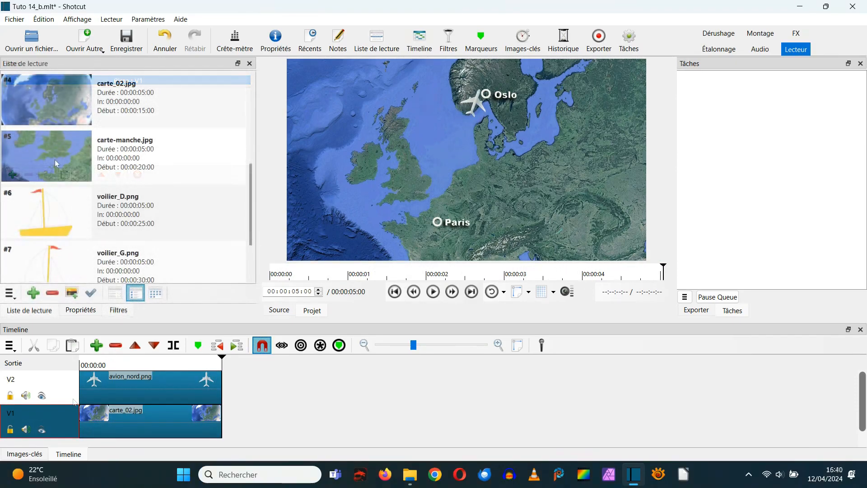
# Append carte-manche.jpg to track V1 and voilier_G.png above it on track V2, extending both clips to a 10 s duration.
pyautogui.moveTo(55, 159); pyautogui.dragTo(244, 413)
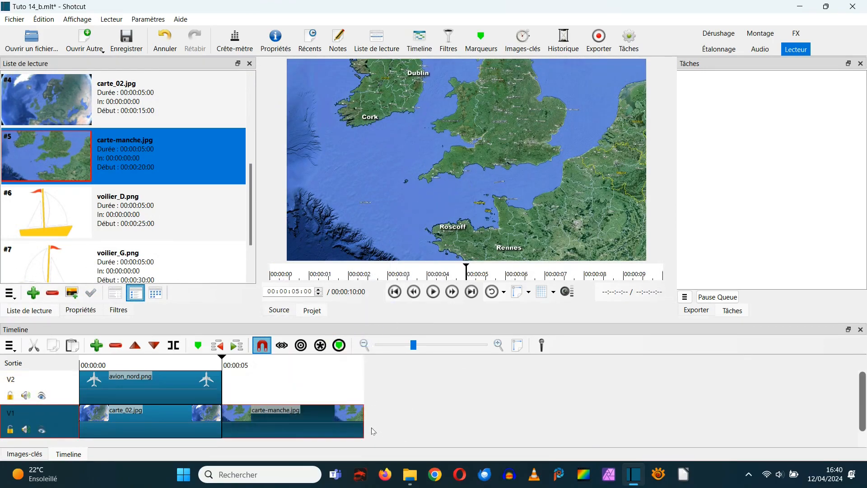
pyautogui.moveTo(363, 422); pyautogui.dragTo(513, 430)
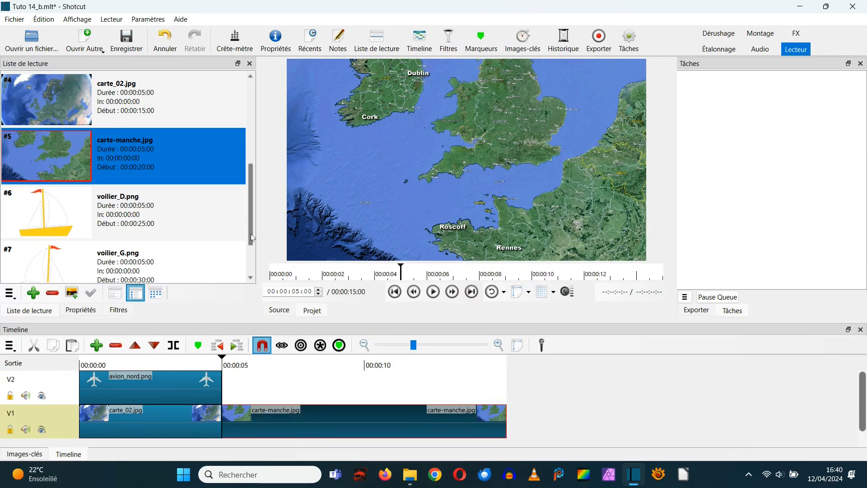
pyautogui.moveTo(250, 234); pyautogui.dragTo(248, 256)
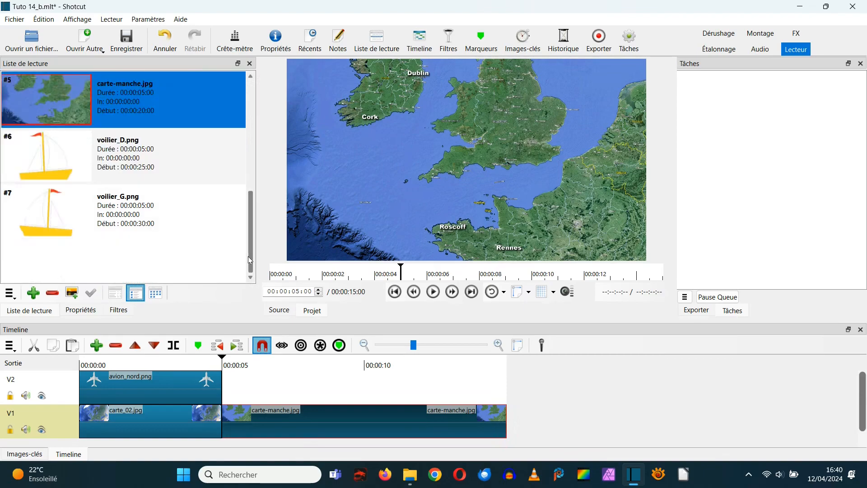
pyautogui.click(115, 212)
pyautogui.moveTo(113, 210); pyautogui.dragTo(411, 163)
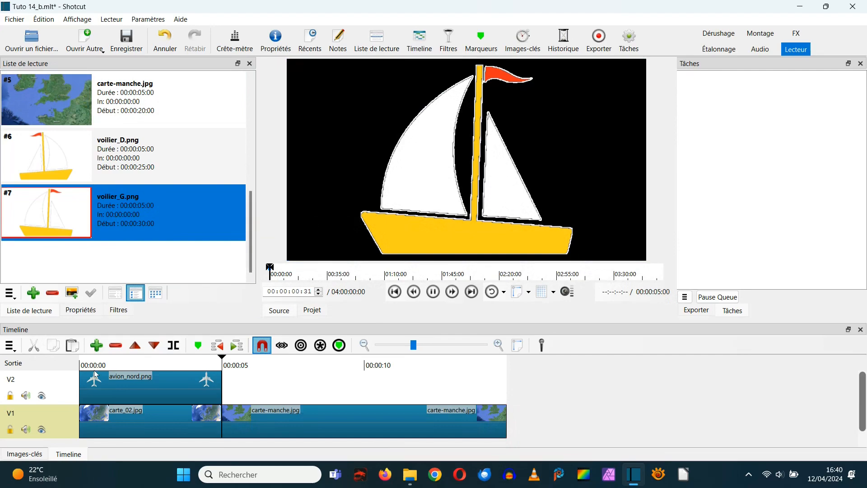
pyautogui.click(62, 395)
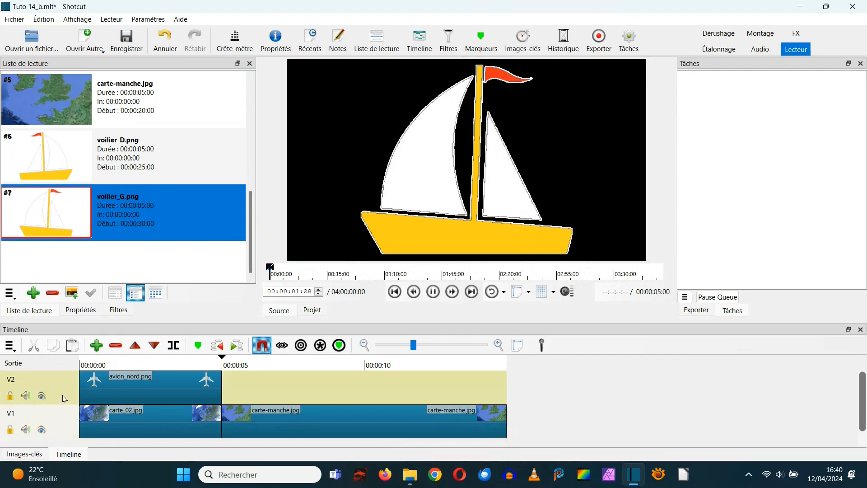
pyautogui.click(97, 347)
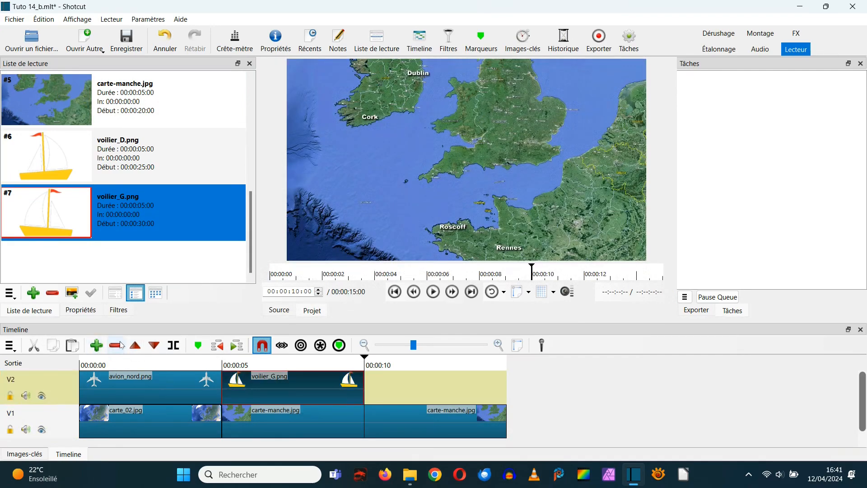
pyautogui.moveTo(364, 384); pyautogui.dragTo(507, 384)
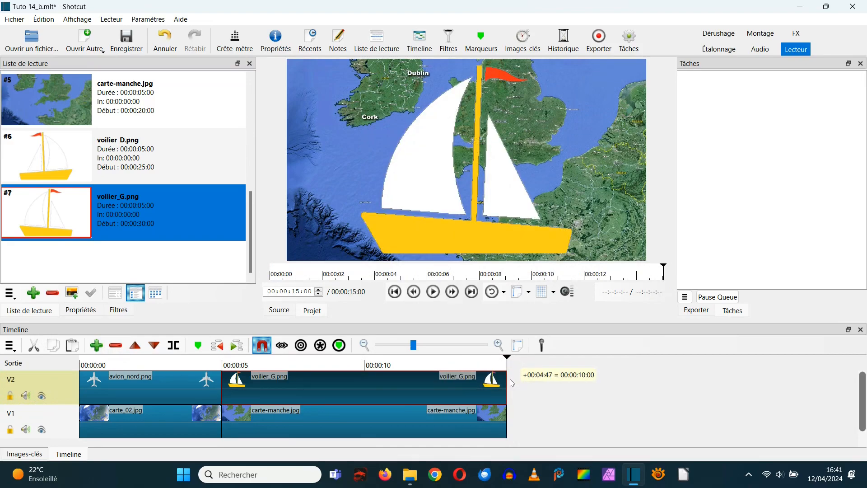
# Set the playhead to 6 s and add the Taille, Position & Rotation filter to the voilier_G.png clip.
pyautogui.click(249, 361)
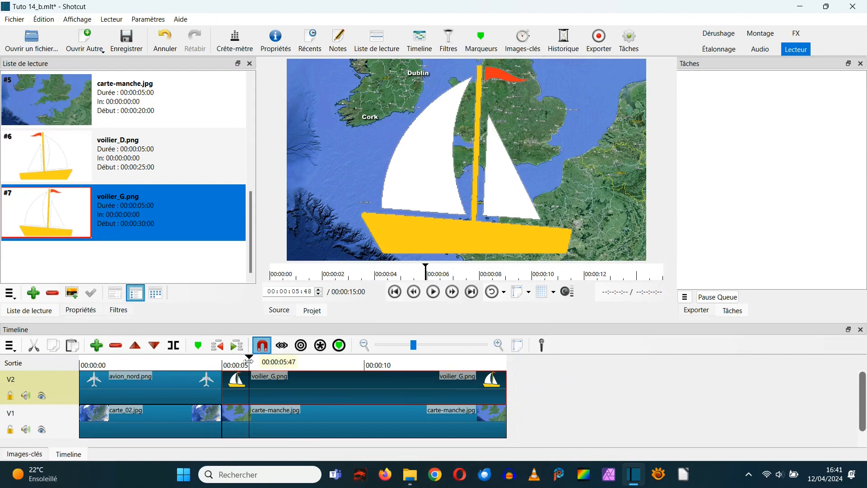
pyautogui.click(319, 290)
pyautogui.click(319, 290)
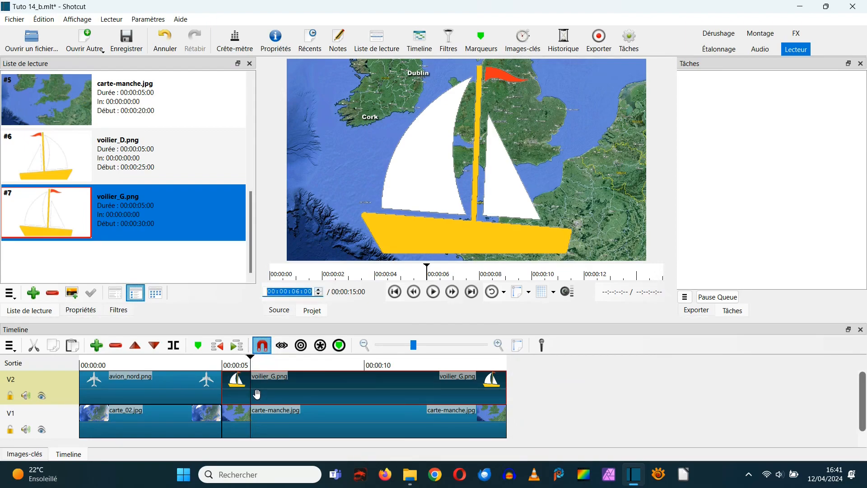
pyautogui.click(119, 310)
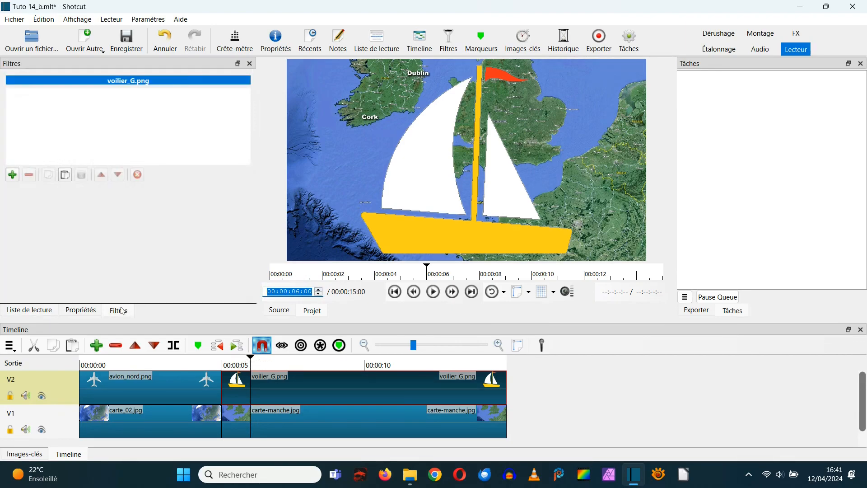
pyautogui.click(13, 175)
pyautogui.scroll(-2, 36, 196)
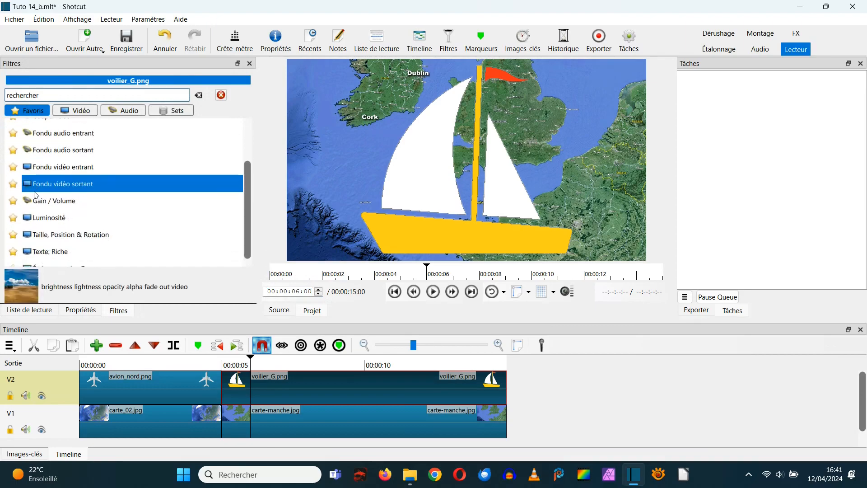
pyautogui.click(48, 227)
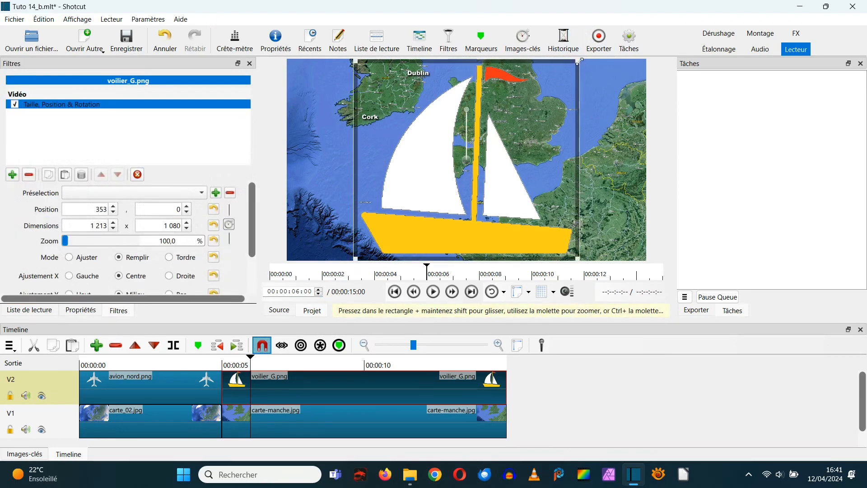
# Scale the sailboat to 12 % zoom, place it just above Roscoff and rotate it about 5° clockwise.
pyautogui.moveTo(550, 78); pyautogui.dragTo(365, 224)
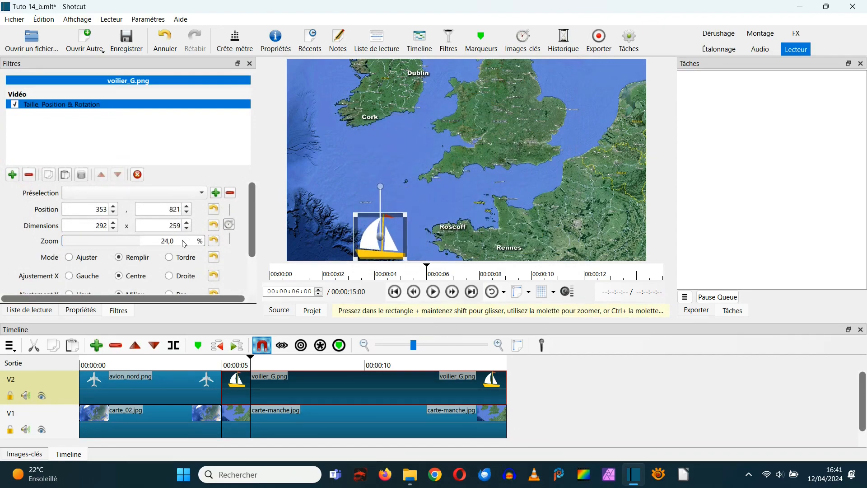
pyautogui.moveTo(183, 243); pyautogui.dragTo(147, 240)
pyautogui.write('12')
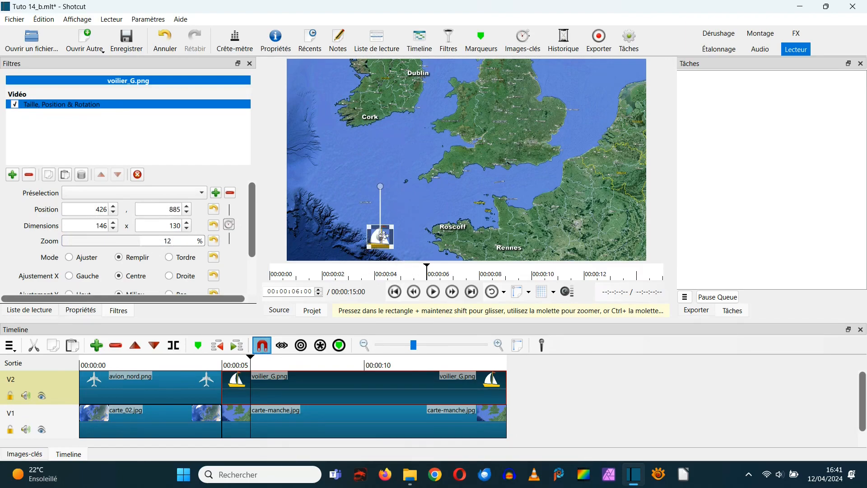
pyautogui.moveTo(380, 237); pyautogui.dragTo(456, 214)
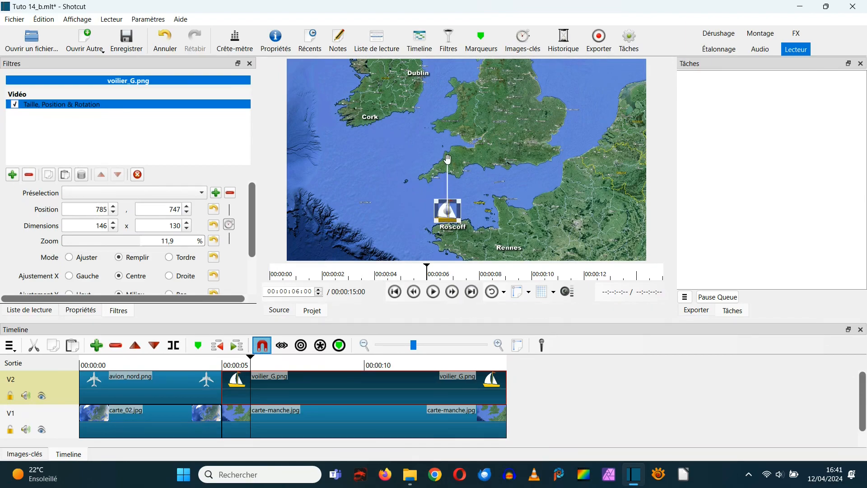
pyautogui.moveTo(447, 161); pyautogui.dragTo(456, 159)
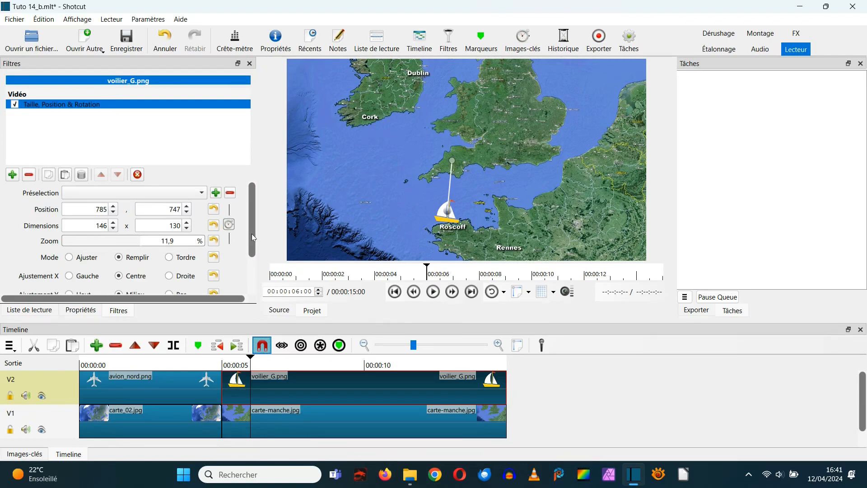
# Enable keyframes for the sailboat's size and position and for its rotation at 6 s.
pyautogui.moveTo(252, 231); pyautogui.dragTo(248, 258)
pyautogui.click(229, 215)
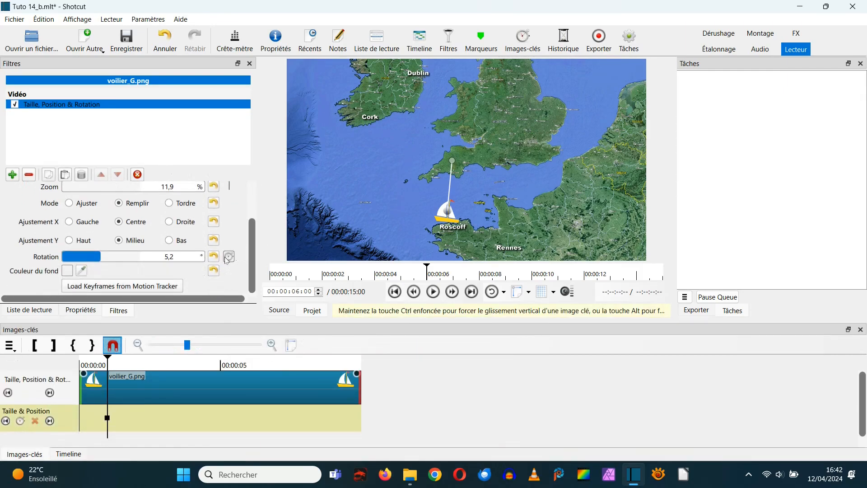
pyautogui.click(229, 258)
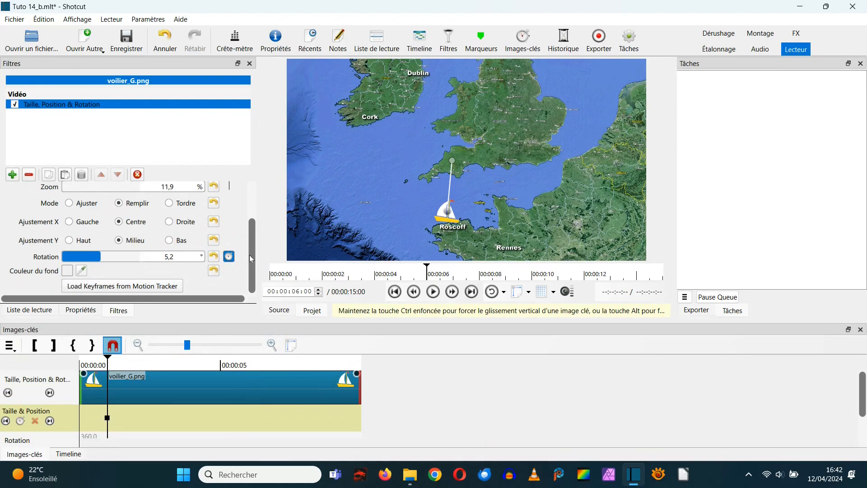
pyautogui.moveTo(252, 256); pyautogui.dragTo(253, 217)
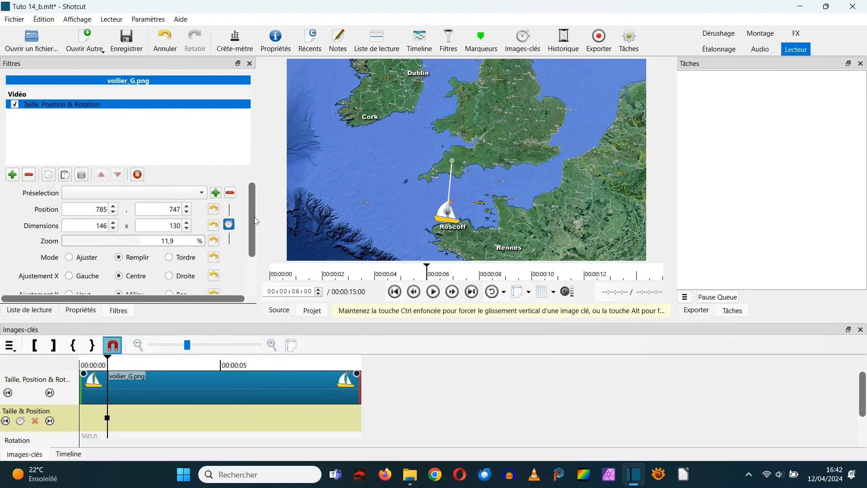
# Move the sailboat to about 167, 593 southwest of Cork at about 9 s, tilt it further clockwise and check its keyframes.
pyautogui.click(78, 454)
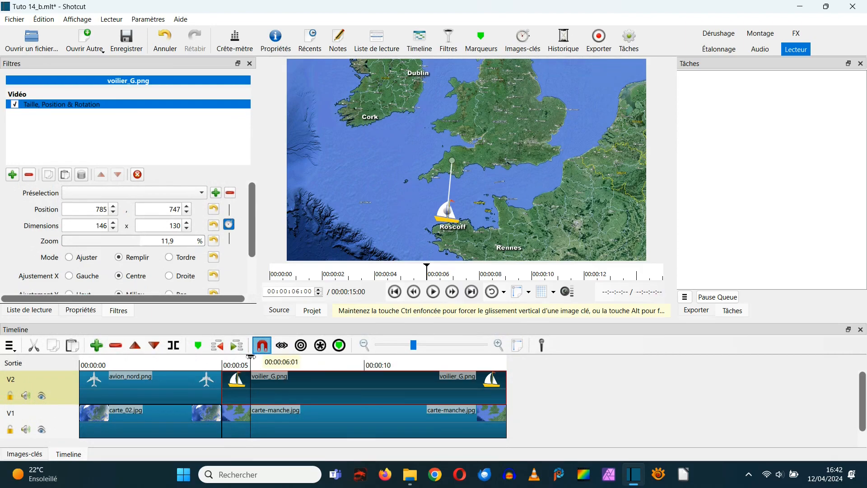
pyautogui.moveTo(251, 357); pyautogui.dragTo(336, 361)
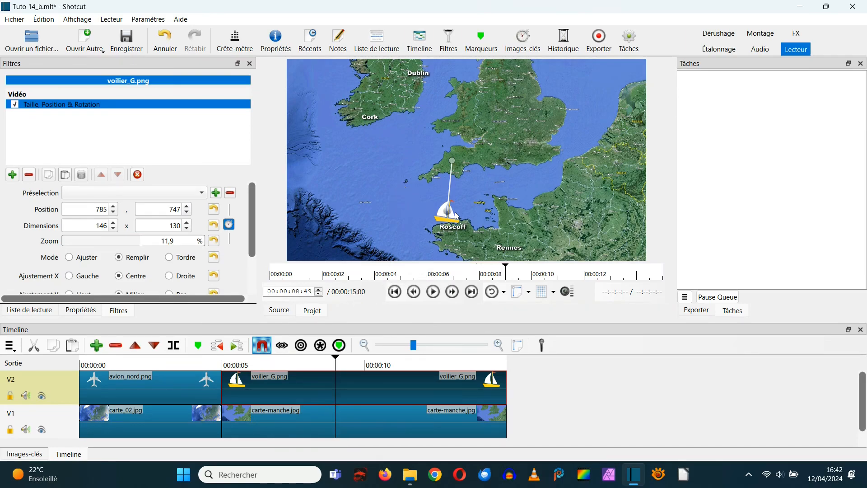
pyautogui.moveTo(447, 211); pyautogui.dragTo(327, 183)
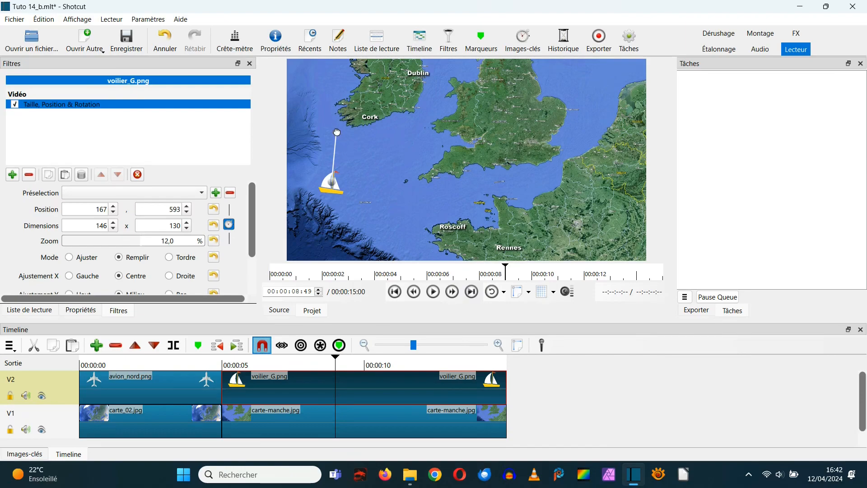
pyautogui.moveTo(337, 132); pyautogui.dragTo(351, 136)
pyautogui.moveTo(253, 221)
pyautogui.mouseDown()
pyautogui.moveTo(249, 239)
pyautogui.moveTo(256, 225)
pyautogui.mouseUp()
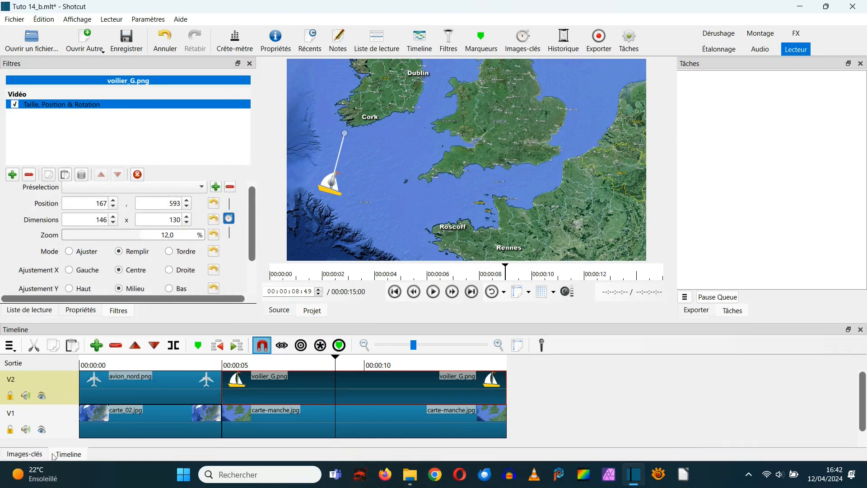
pyautogui.click(24, 454)
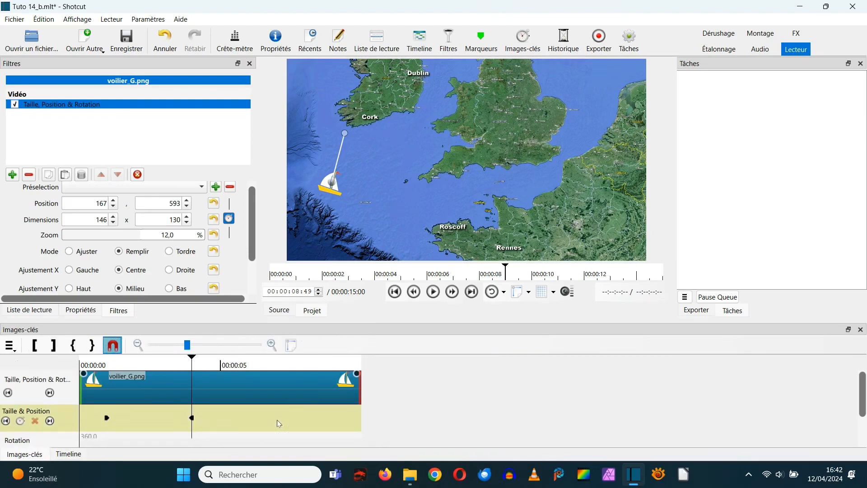
pyautogui.scroll(-3, 864, 402)
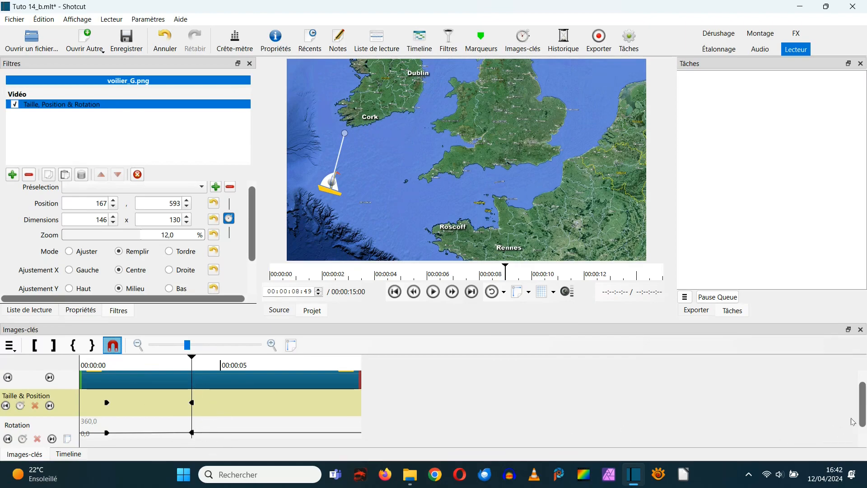
# Add a new video track above V2 in the timeline.
pyautogui.moveTo(864, 412); pyautogui.dragTo(865, 375)
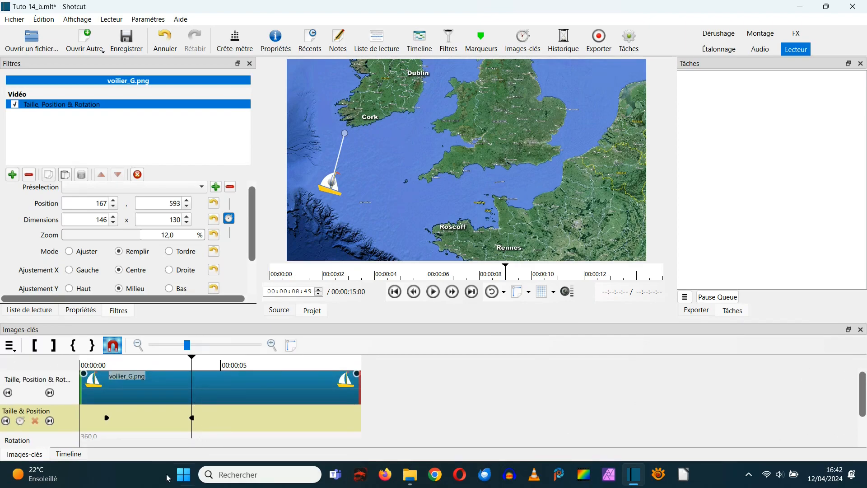
pyautogui.click(68, 455)
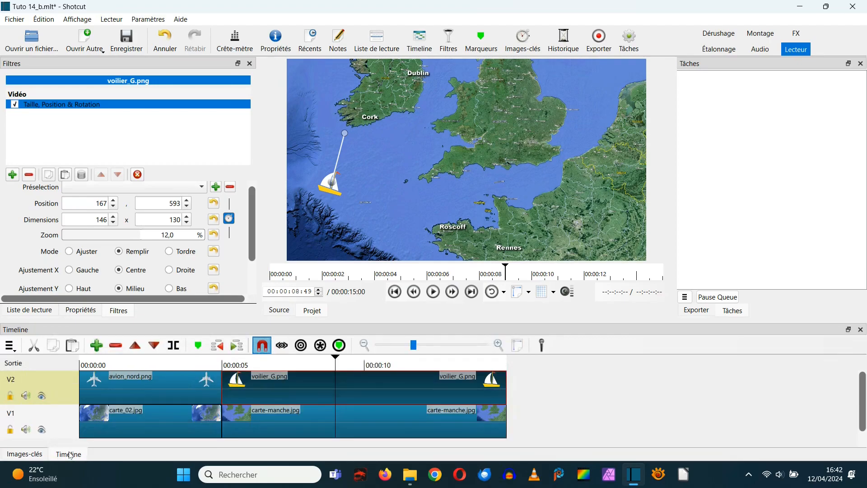
pyautogui.click(10, 345)
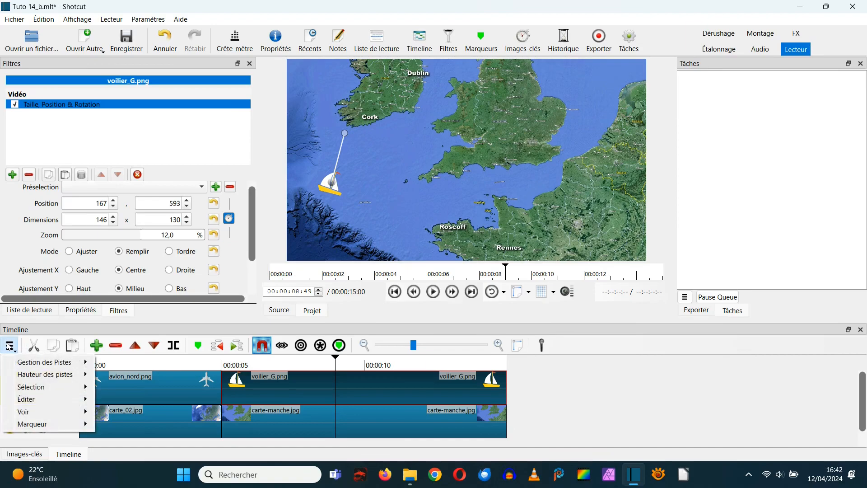
pyautogui.moveTo(45, 365)
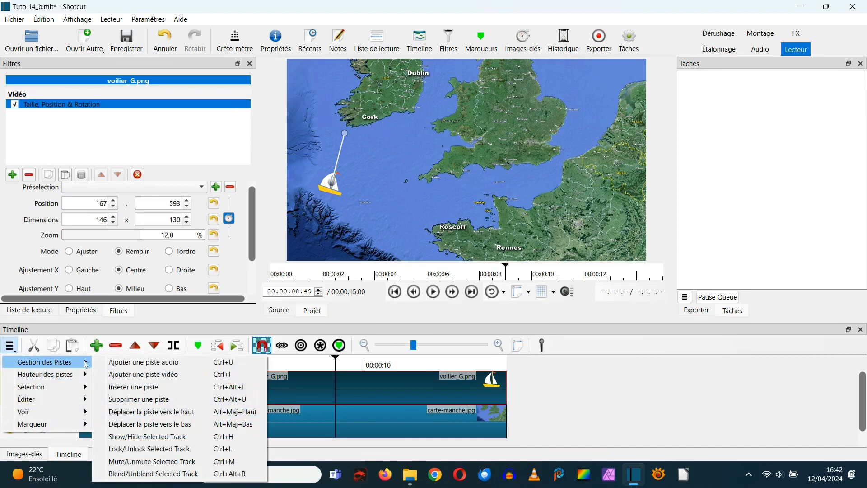
pyautogui.click(129, 377)
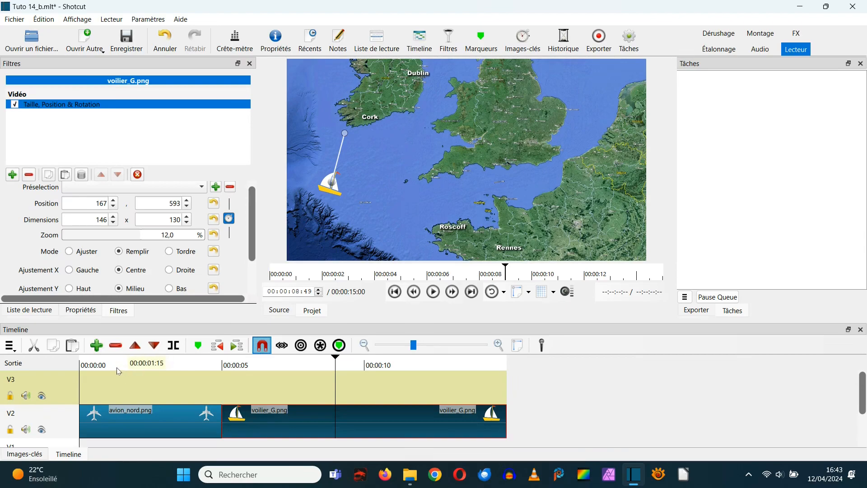
# Place voilier_D.png on track V3 starting at the playhead and add the Taille, Position & Rotation filter to it.
pyautogui.click(29, 311)
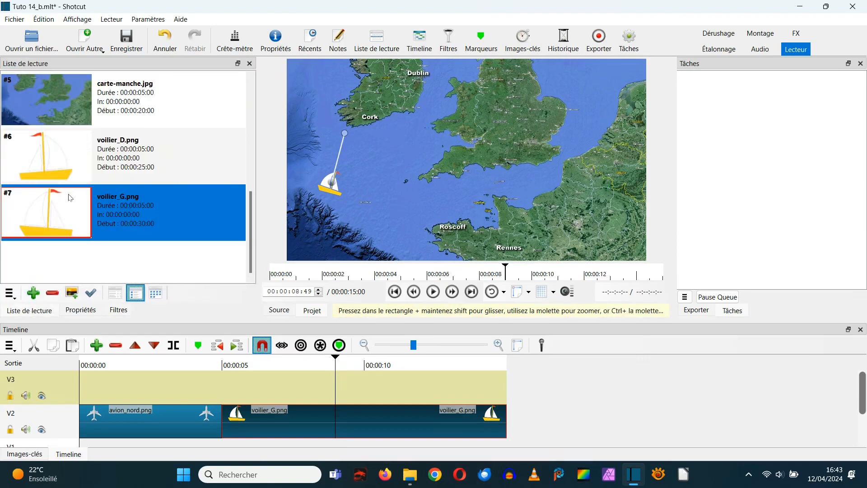
pyautogui.moveTo(77, 174); pyautogui.dragTo(337, 397)
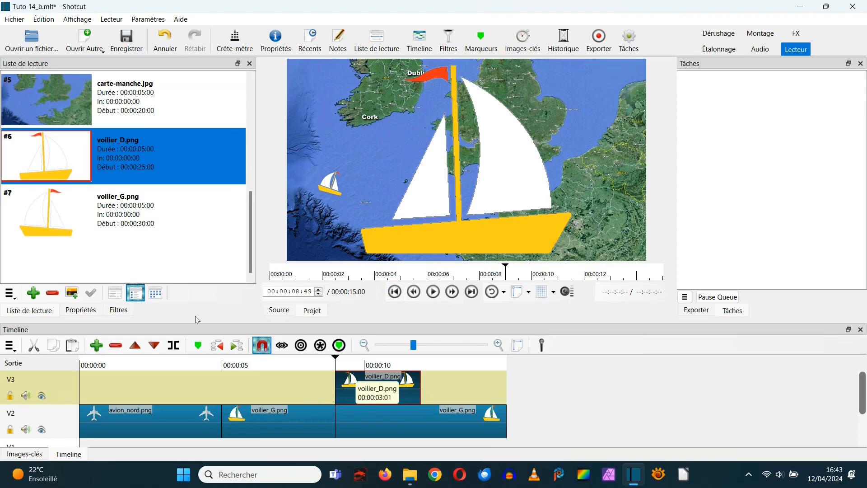
pyautogui.click(120, 311)
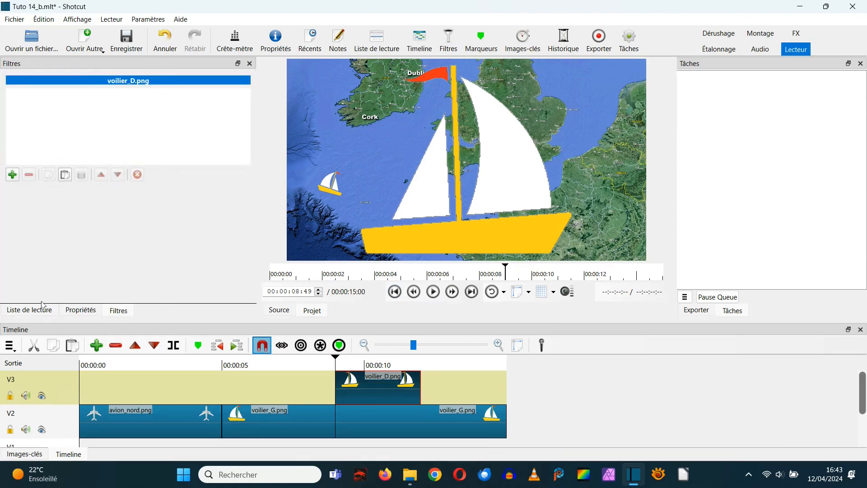
pyautogui.click(12, 175)
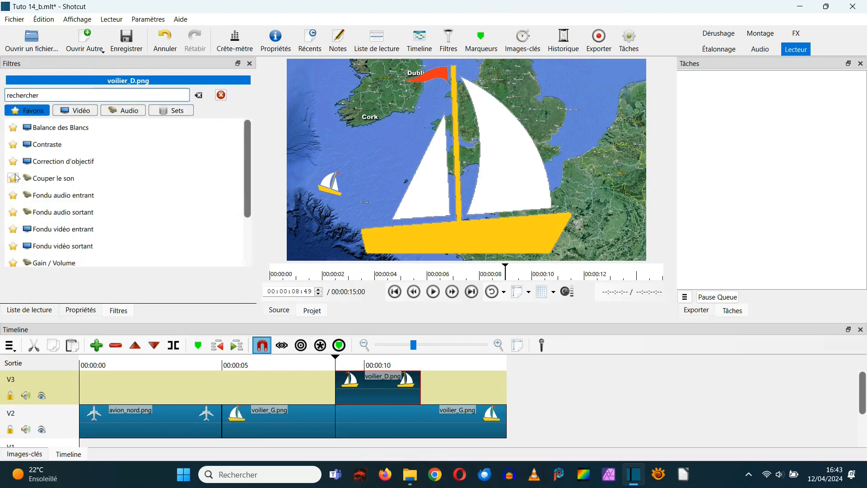
pyautogui.scroll(-2, 54, 194)
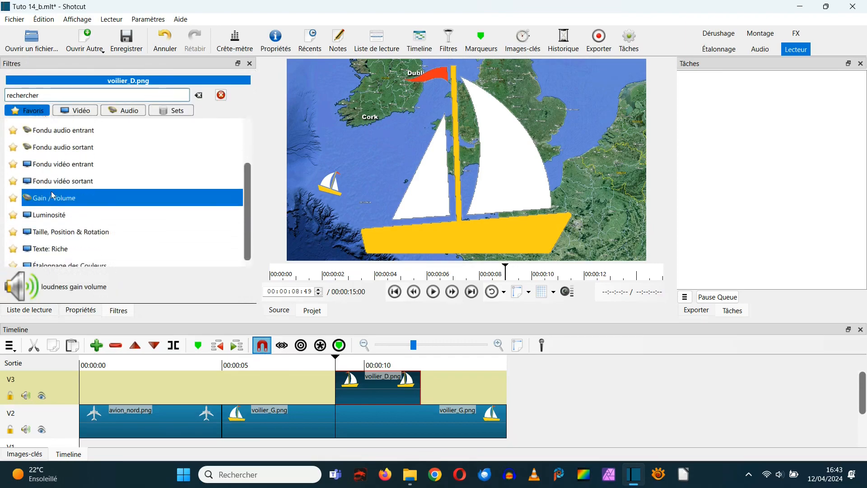
pyautogui.click(56, 227)
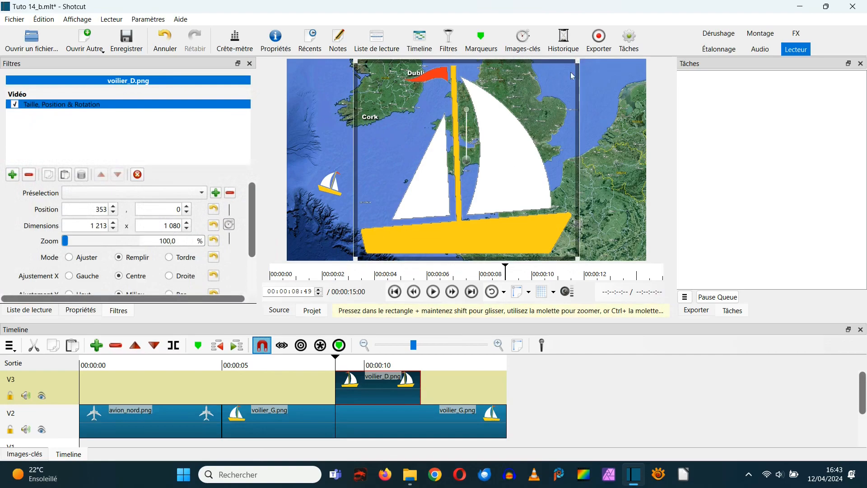
# Scale the voilier_D.png sailboat to 12 % zoom, place it over the other sailboat southwest of Cork and tilt it counterclockwise to about 346°.
pyautogui.moveTo(570, 72); pyautogui.dragTo(367, 232)
pyautogui.moveTo(177, 242); pyautogui.dragTo(146, 242)
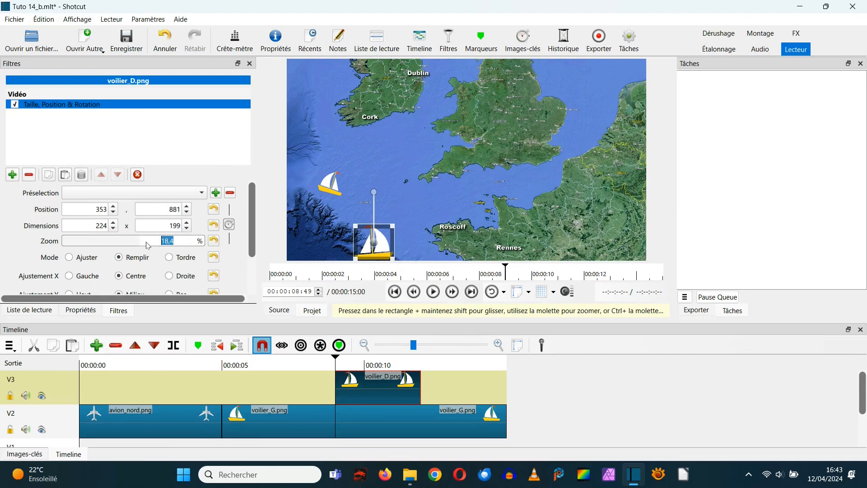
pyautogui.write('12,0')
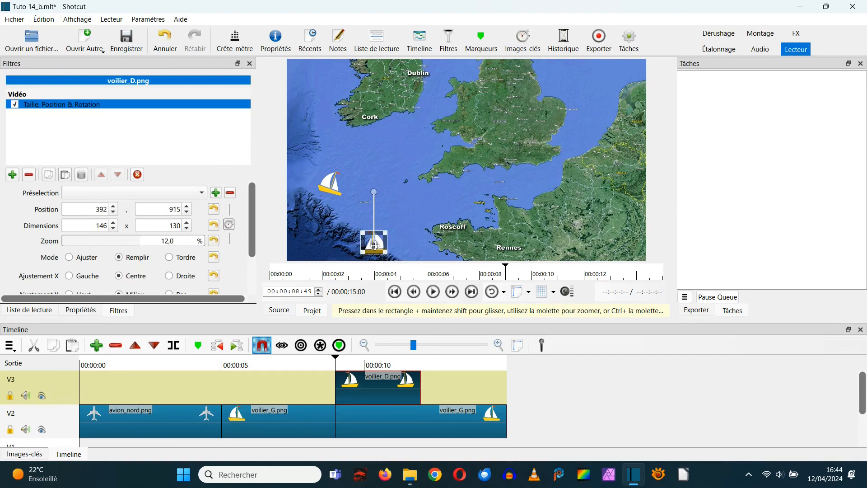
pyautogui.moveTo(375, 244); pyautogui.dragTo(326, 178)
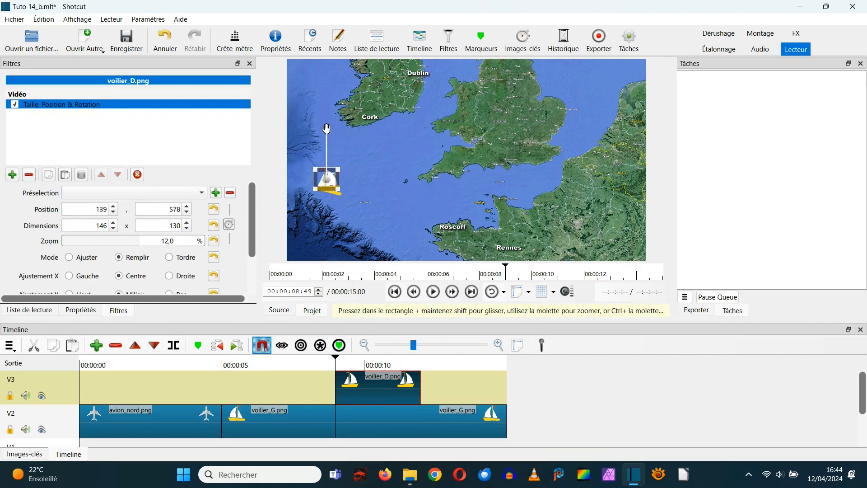
pyautogui.moveTo(327, 130); pyautogui.dragTo(312, 130)
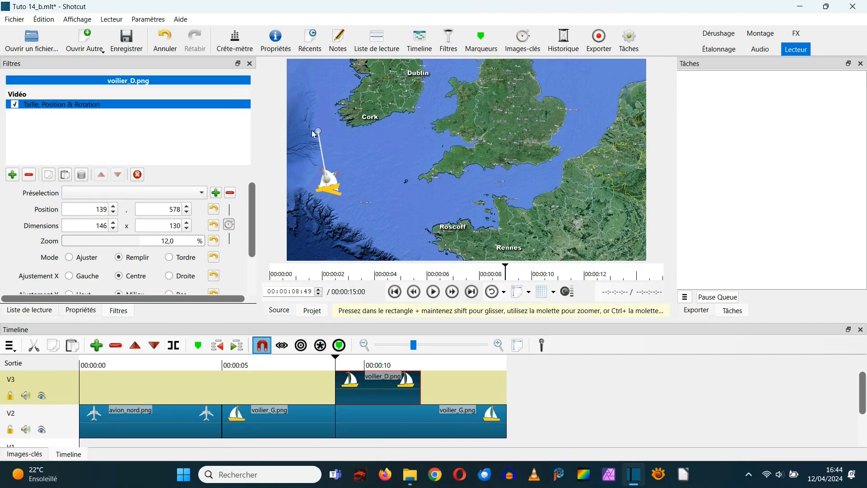
pyautogui.moveTo(324, 175)
pyautogui.mouseDown()
pyautogui.moveTo(334, 166)
pyautogui.moveTo(329, 173)
pyautogui.mouseUp()
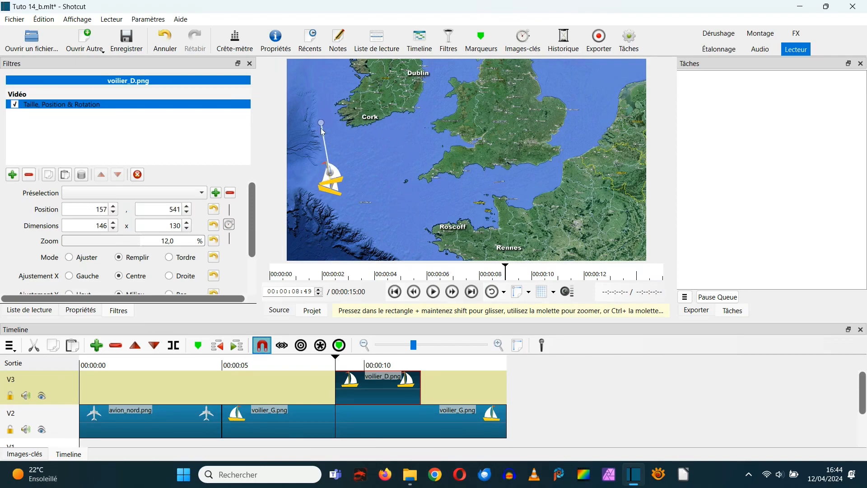
# Enable keyframes for the voilier_D.png clip's size and position and for its rotation at the start of the clip.
pyautogui.click(230, 225)
pyautogui.moveTo(253, 206); pyautogui.dragTo(254, 258)
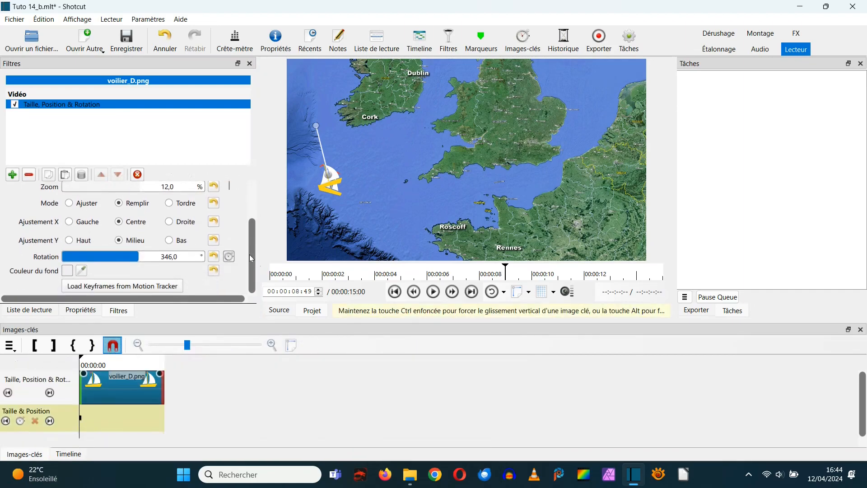
pyautogui.click(229, 257)
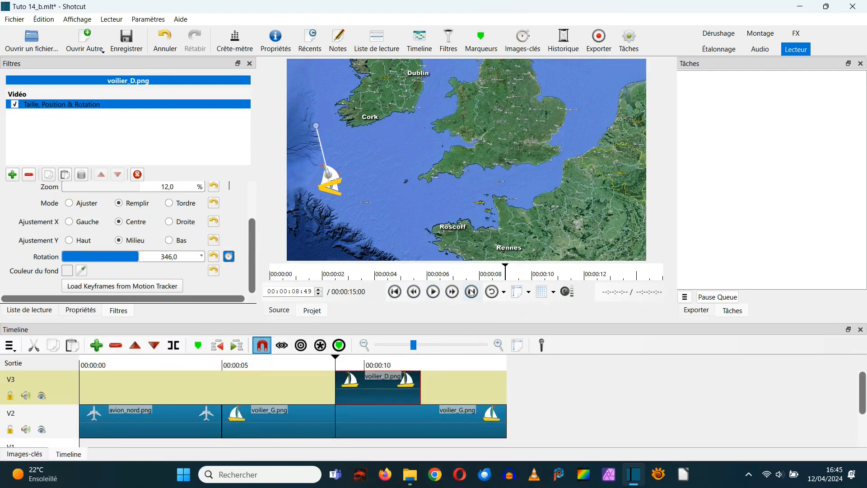
# At 00:00:11:49, move the voilier_D.png sailboat into the sea south of Dublin, rotate it to about 337.4° and check its keyframes.
pyautogui.click(471, 292)
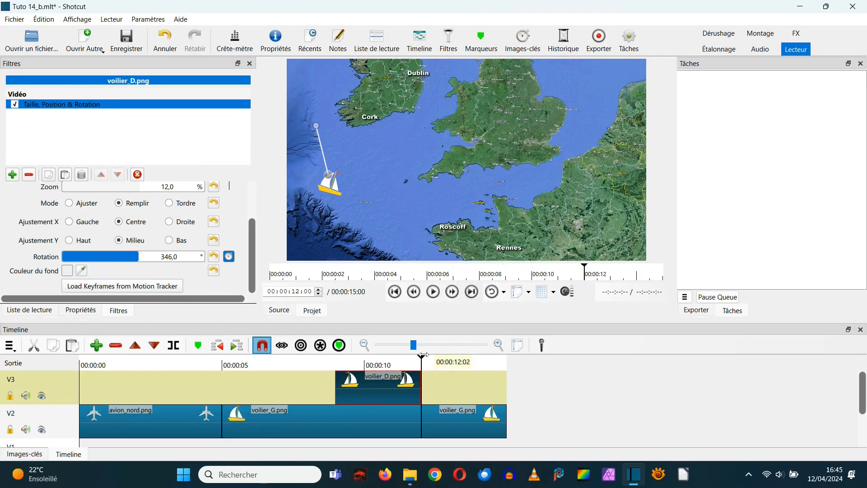
pyautogui.click(321, 296)
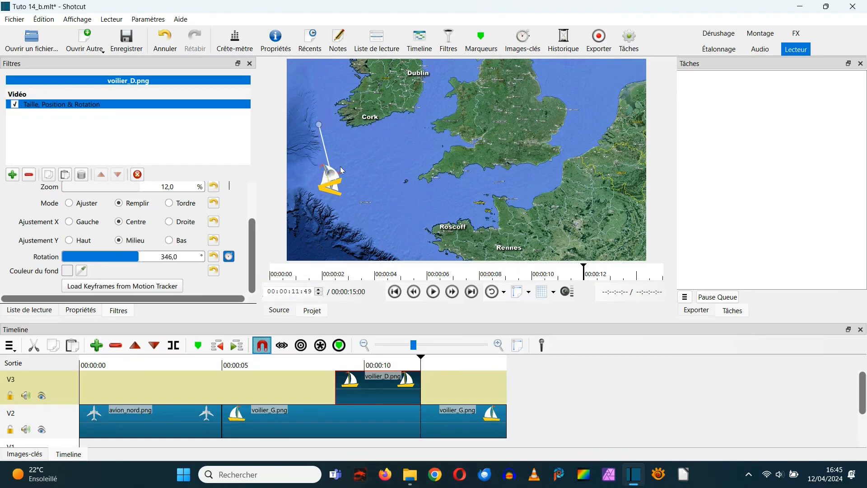
pyautogui.moveTo(341, 166); pyautogui.dragTo(425, 130)
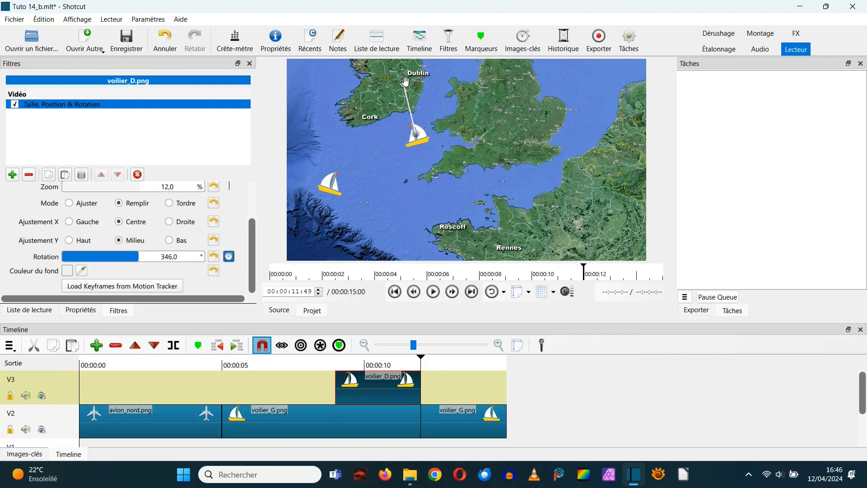
pyautogui.moveTo(402, 89); pyautogui.dragTo(397, 86)
pyautogui.click(25, 454)
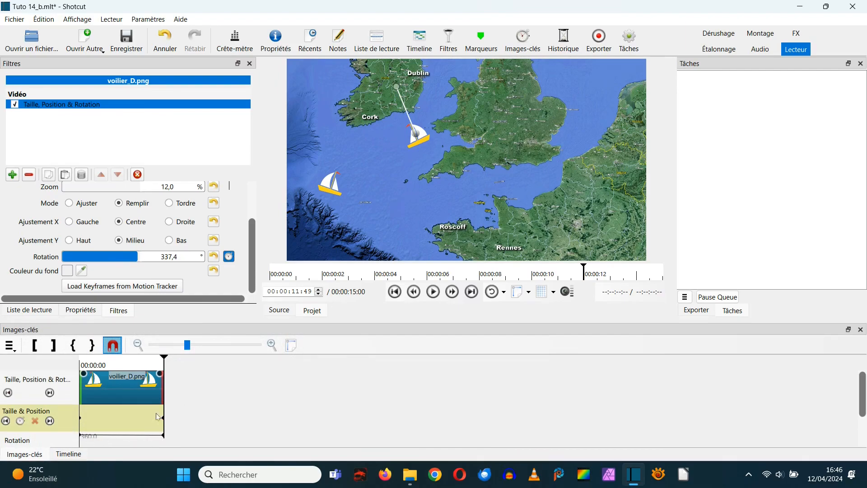
# Split the voilier_G.png clip on V2 at the end and start of the voilier_D.png clip and delete the middle segment.
pyautogui.click(69, 454)
pyautogui.click(403, 422)
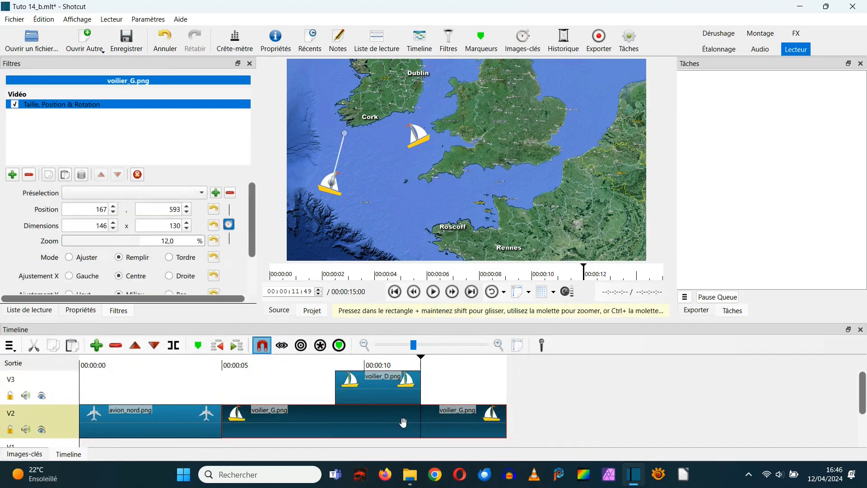
pyautogui.click(175, 347)
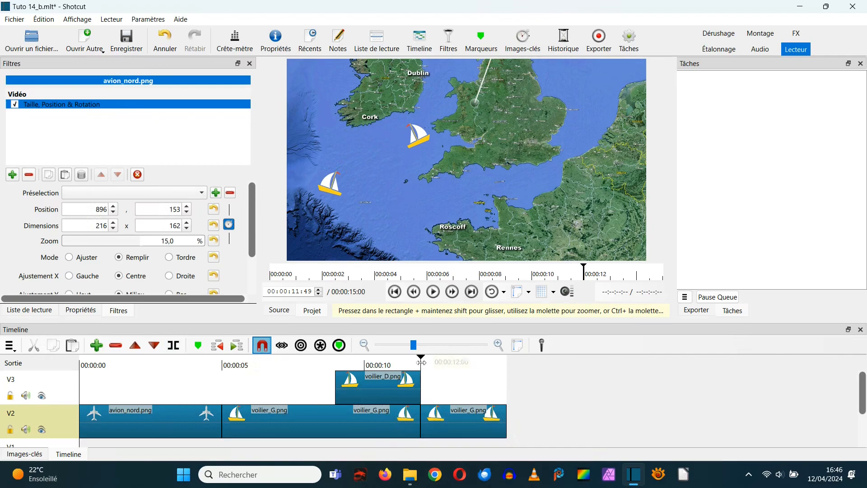
pyautogui.click(395, 291)
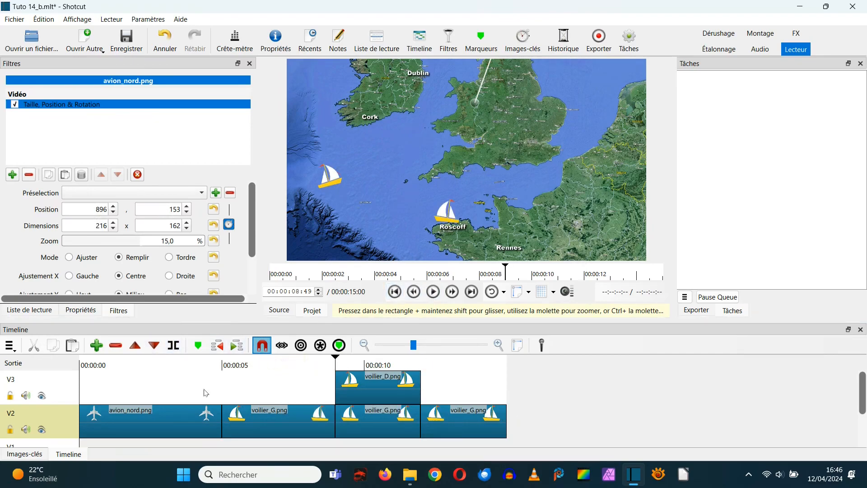
pyautogui.click(383, 422)
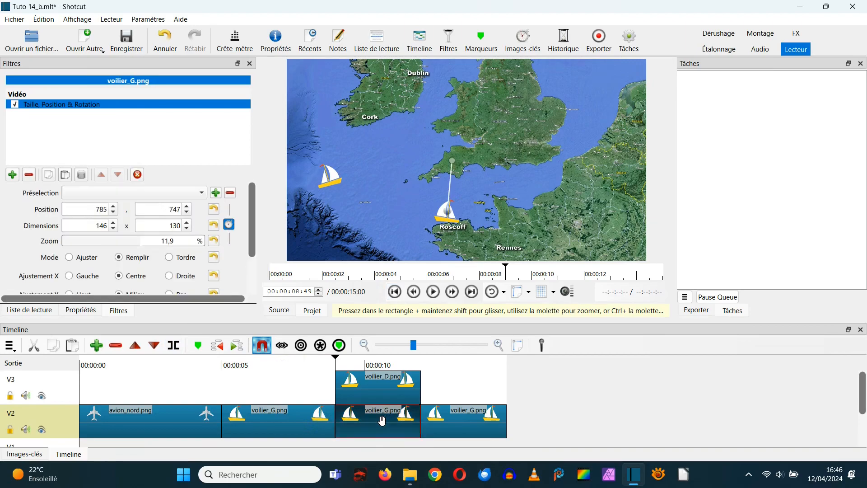
pyautogui.press('Delete')
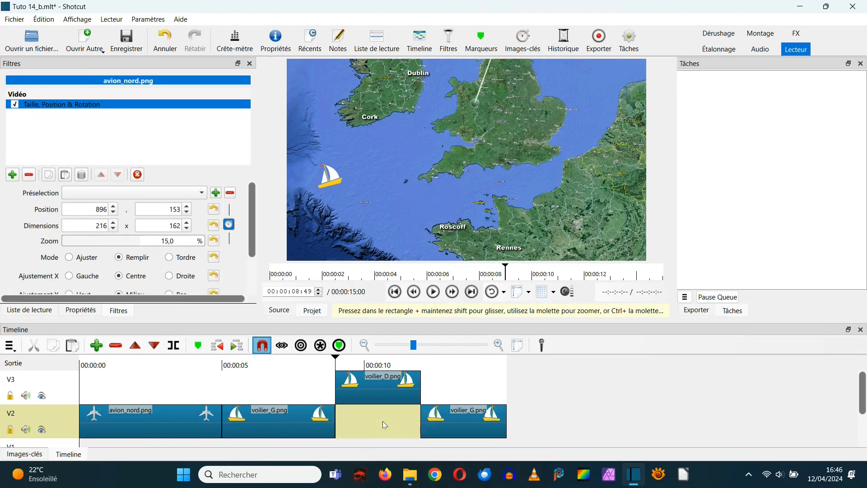
# At 00:00:11:49, move the last voilier_G.png segment's sailboat to about 637, 288, over the other boat south of Dublin, and check its keyframes.
pyautogui.click(442, 424)
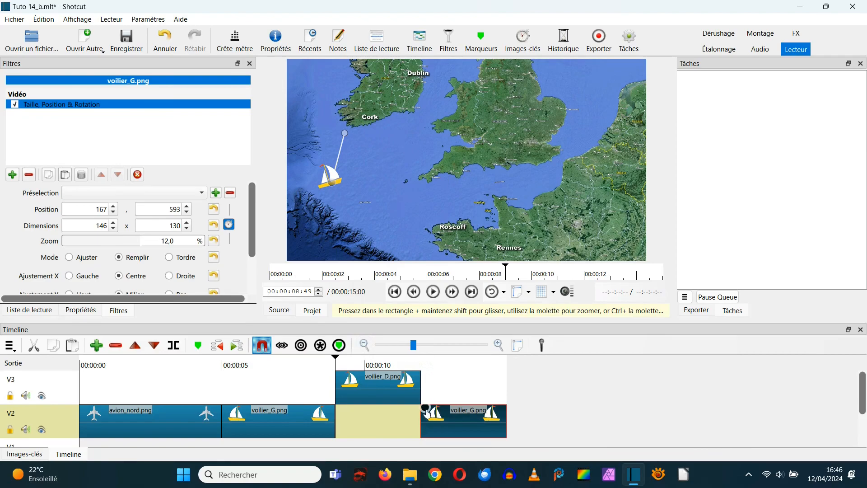
pyautogui.click(319, 295)
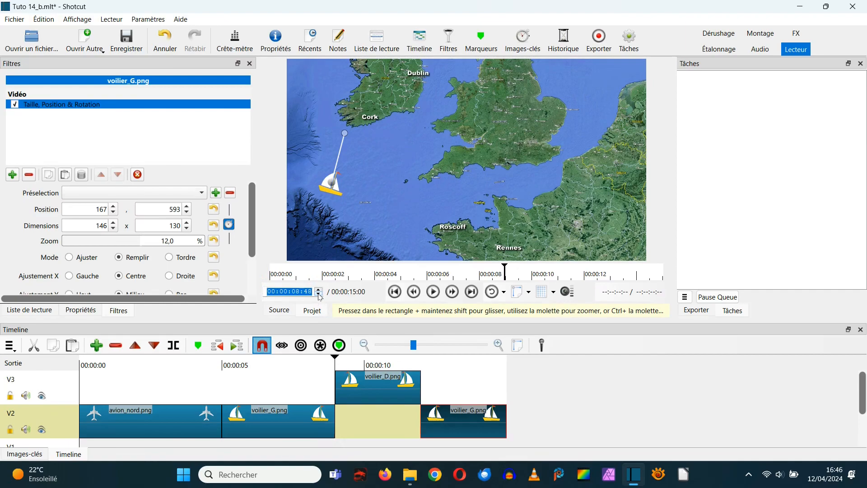
pyautogui.click(319, 295)
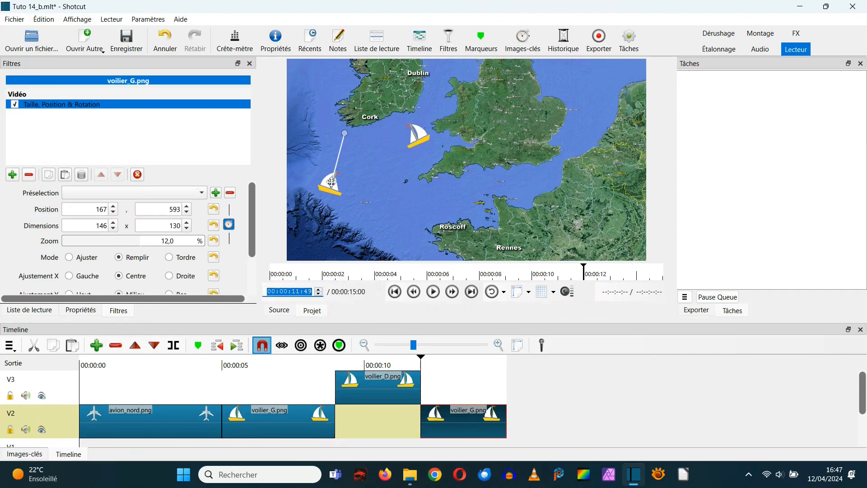
pyautogui.moveTo(332, 182); pyautogui.dragTo(426, 125)
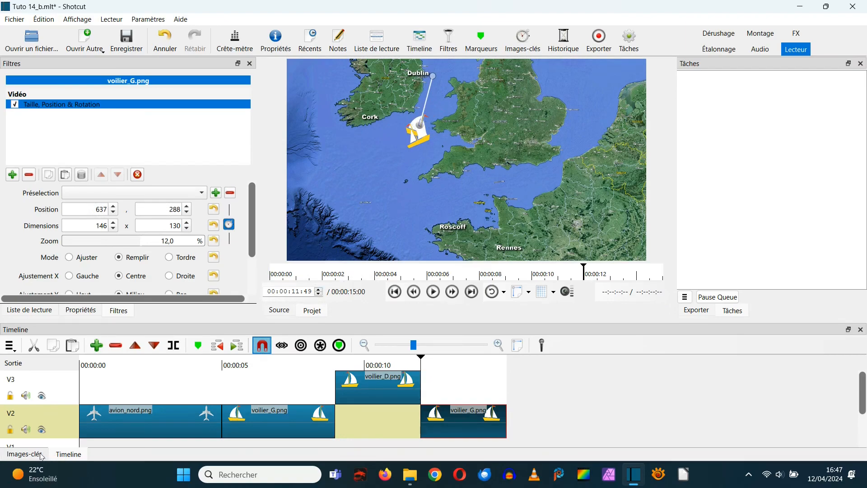
pyautogui.click(25, 454)
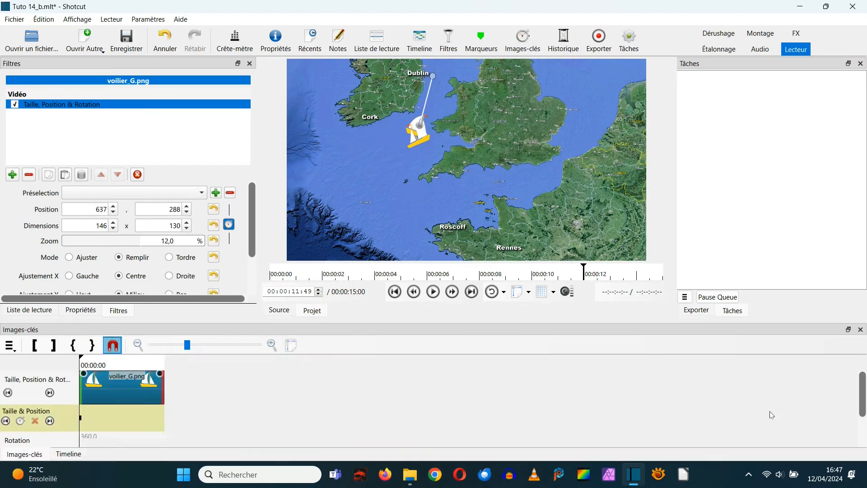
pyautogui.scroll(-1, 864, 399)
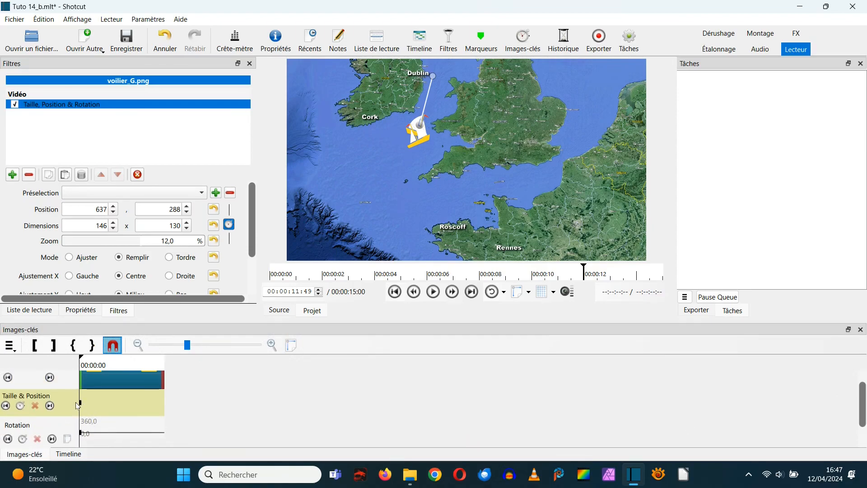
pyautogui.click(74, 454)
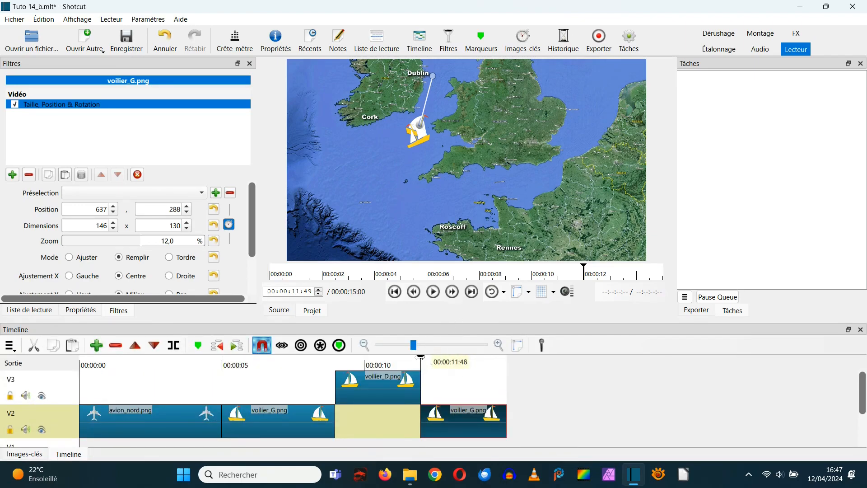
# Move the last voilier_G.png sailboat to 435, 243 near Cork at 00:00:13:00, level it at 00:00:13:15, and play back the sailing sequence.
pyautogui.moveTo(421, 356); pyautogui.dragTo(453, 359)
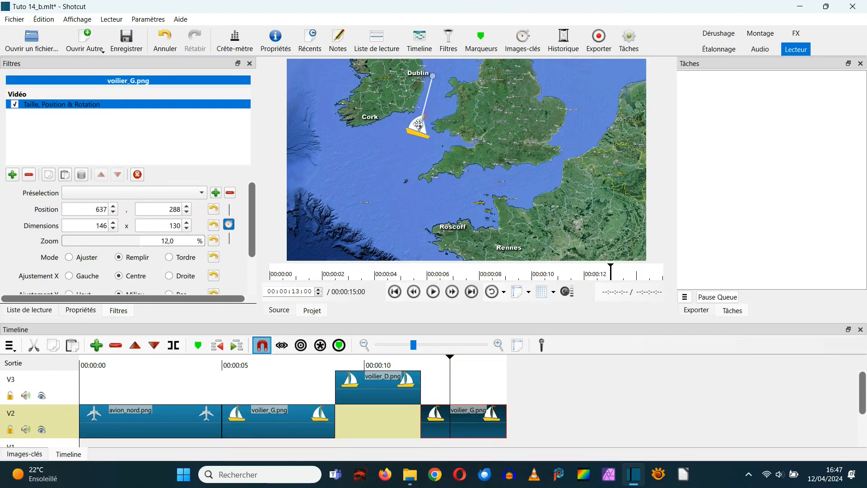
pyautogui.moveTo(418, 123); pyautogui.dragTo(376, 118)
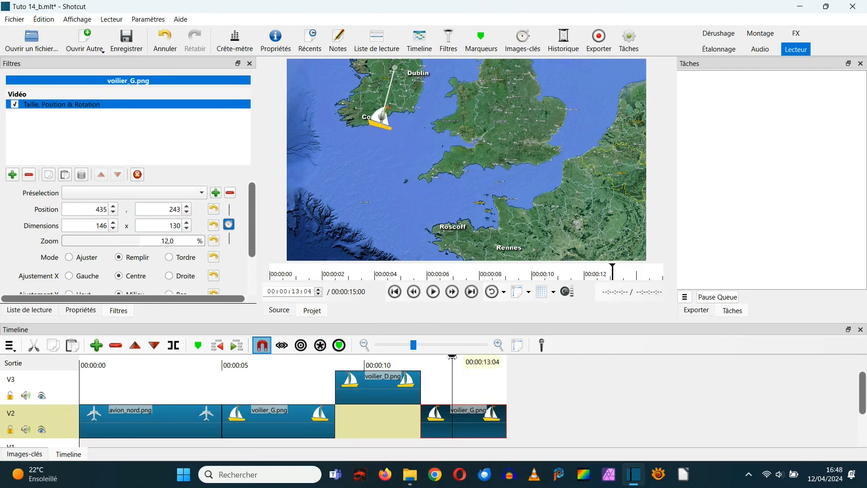
pyautogui.moveTo(450, 357); pyautogui.dragTo(459, 356)
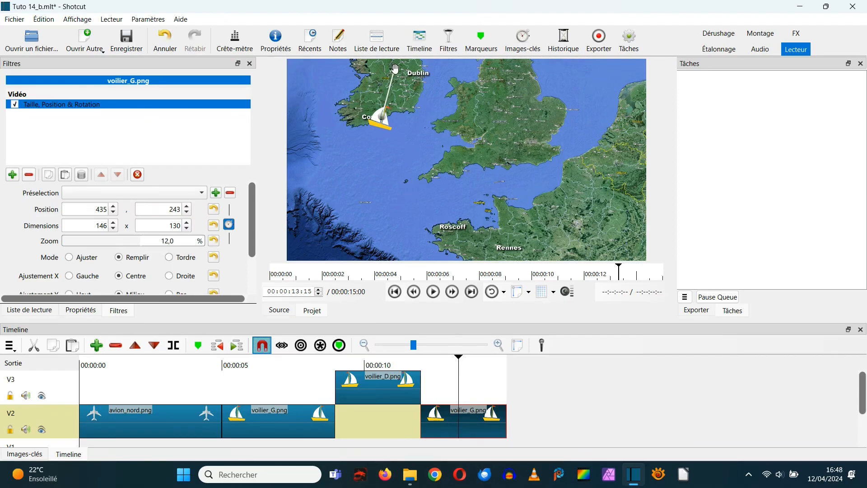
pyautogui.moveTo(394, 68); pyautogui.dragTo(382, 67)
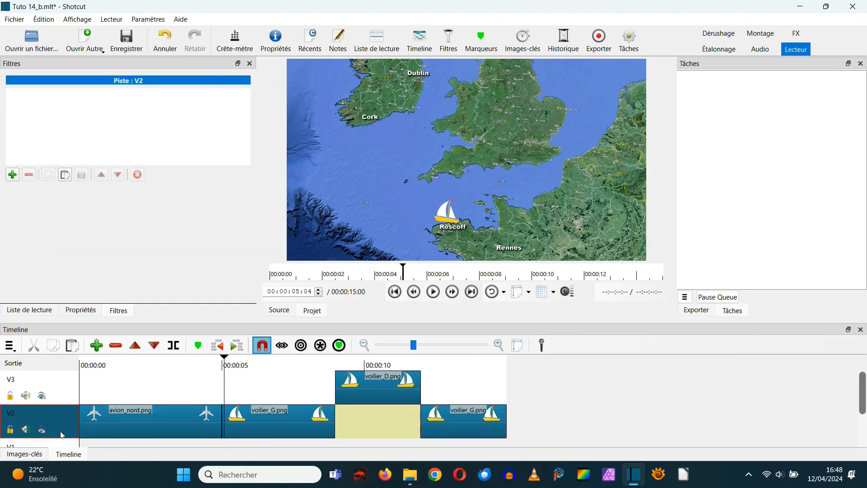
pyautogui.press('space')
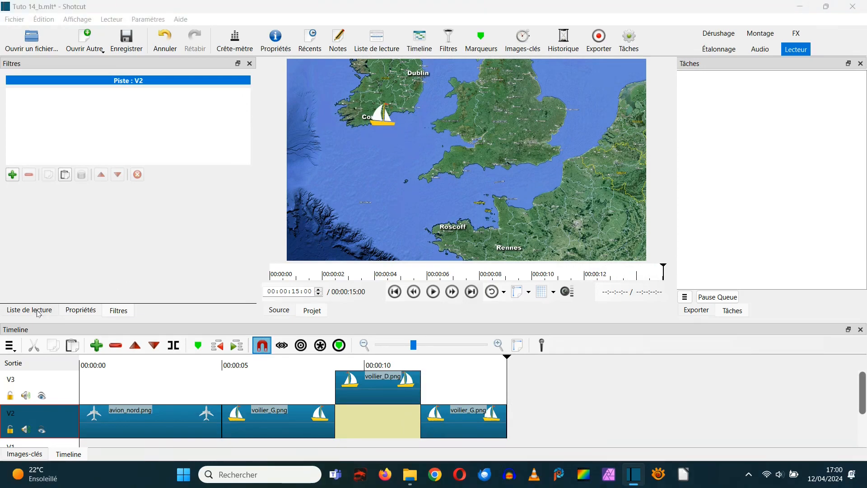
# Add avion_D.png from the playlist to track V2 at 00:00:15:00, directly after the last voilier_G.png segment.
pyautogui.click(39, 311)
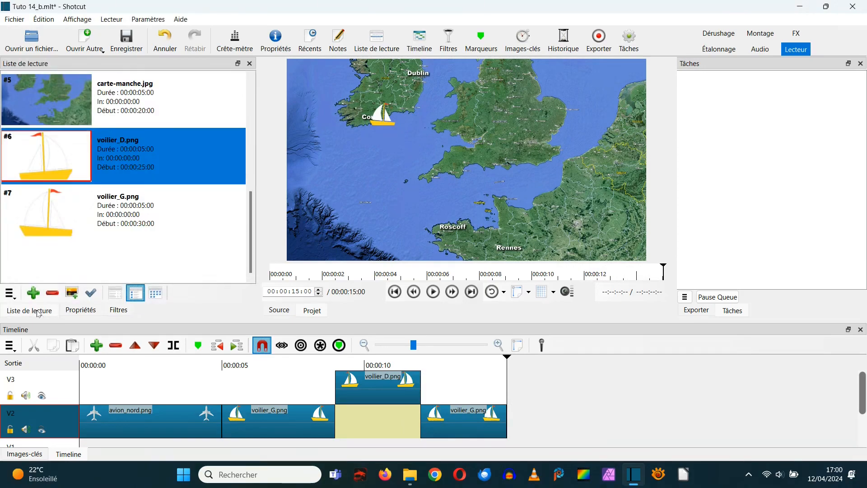
pyautogui.moveTo(251, 220); pyautogui.dragTo(250, 130)
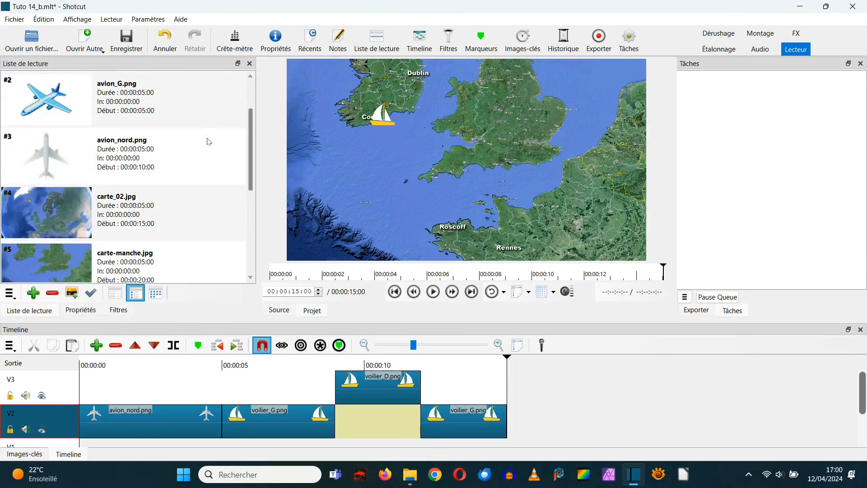
pyautogui.moveTo(251, 143); pyautogui.dragTo(246, 109)
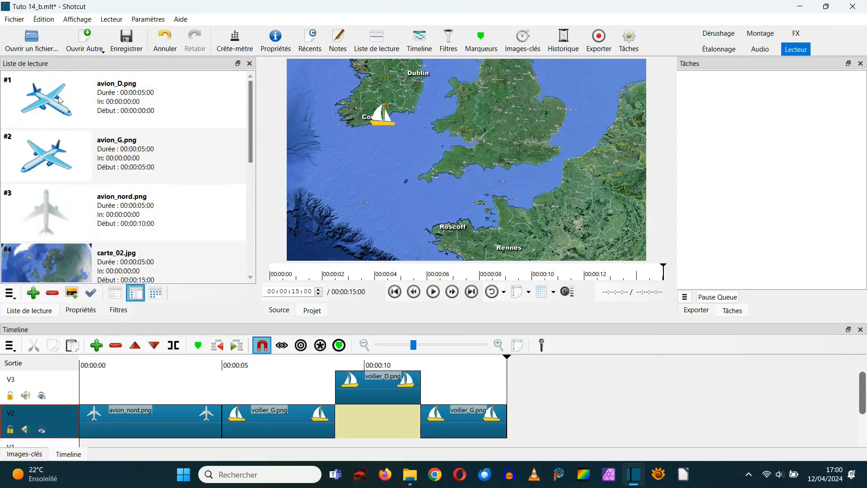
pyautogui.click(56, 111)
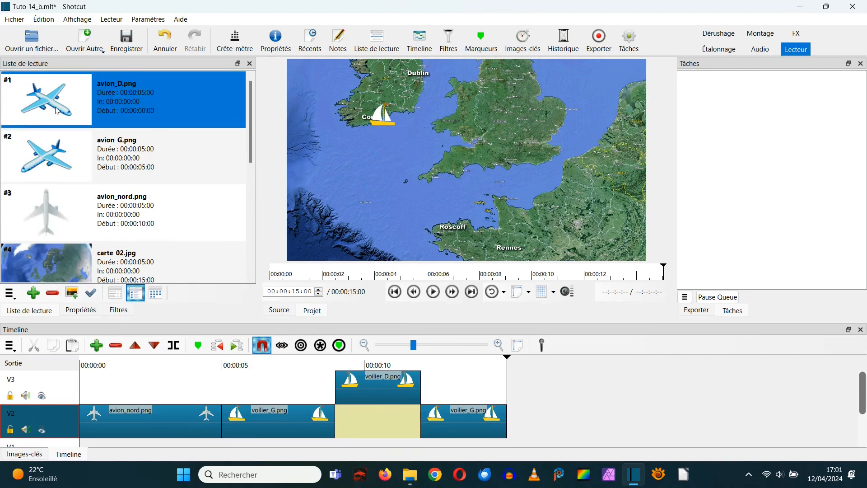
pyautogui.moveTo(56, 111); pyautogui.dragTo(403, 136)
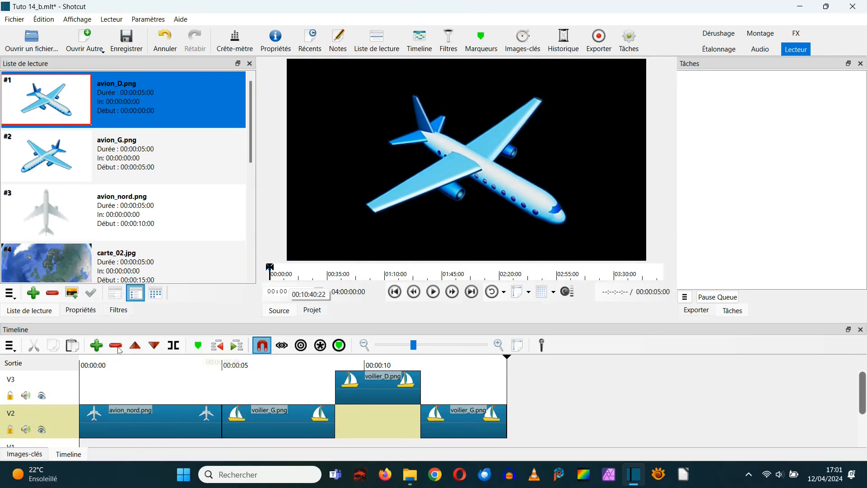
pyautogui.click(154, 346)
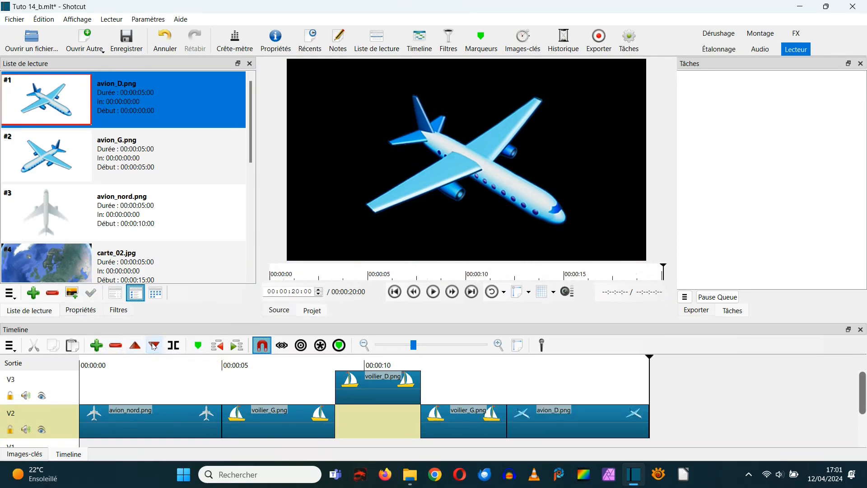
# Apply the Taille, Position & Rotation filter to the avion_D.png clip and shrink the airplane to about 166 x 166.
pyautogui.click(119, 311)
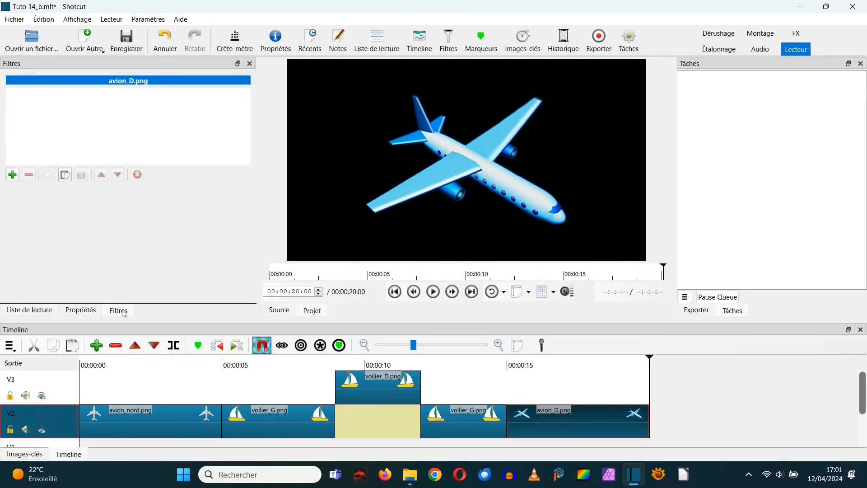
pyautogui.click(13, 174)
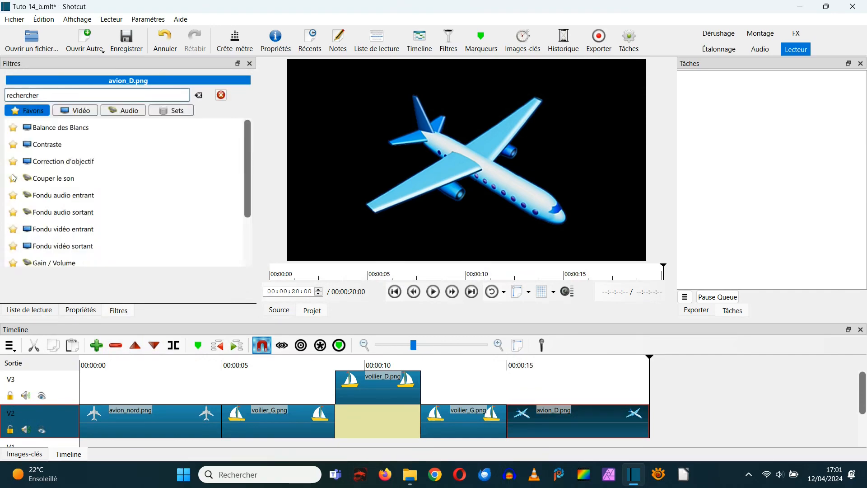
pyautogui.scroll(-2, 62, 178)
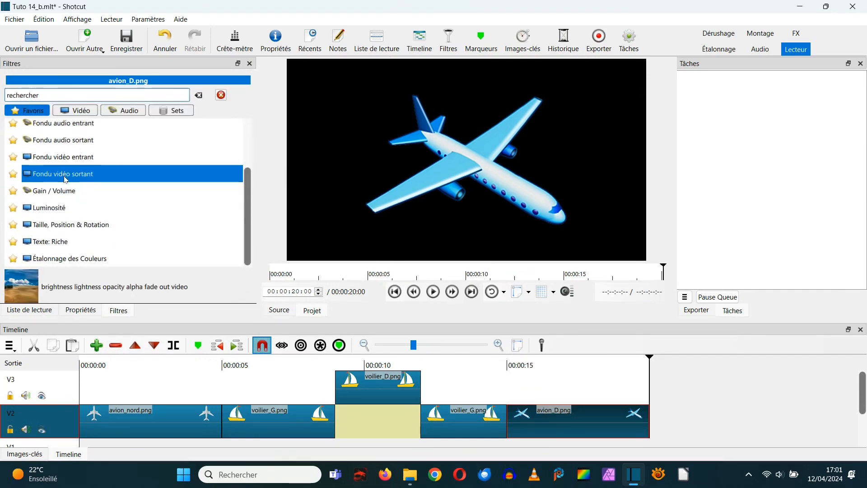
pyautogui.click(59, 228)
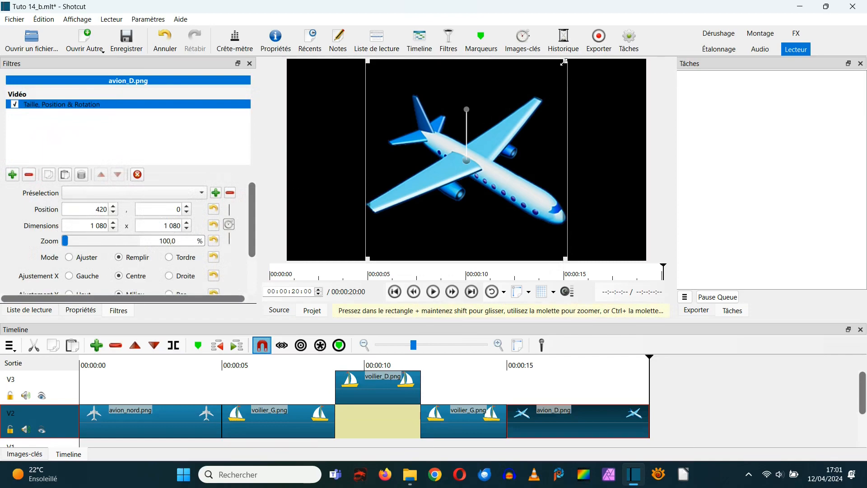
pyautogui.moveTo(563, 62); pyautogui.dragTo(396, 230)
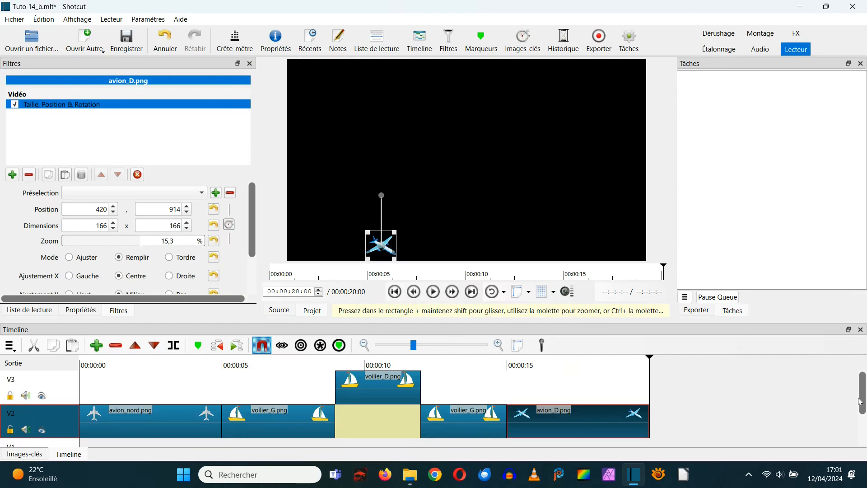
# Extend the carte-manche.jpg map on V1 to 00:00:20:00 and place the avion_D.png airplane beside Dublin at 574, 75 with 12% zoom.
pyautogui.moveTo(863, 401); pyautogui.dragTo(861, 438)
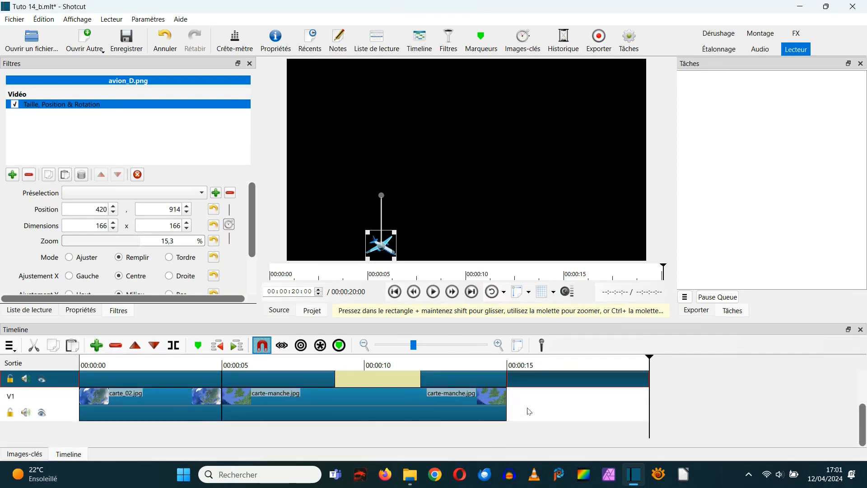
pyautogui.moveTo(505, 408); pyautogui.dragTo(675, 410)
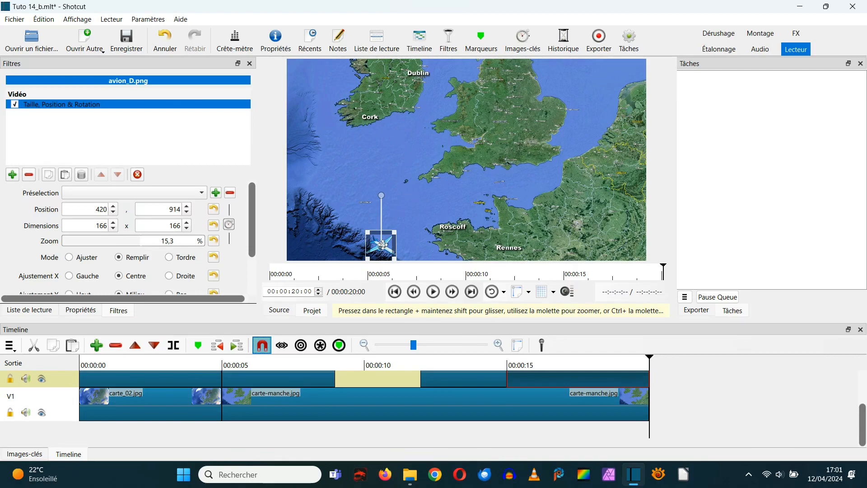
pyautogui.moveTo(383, 245); pyautogui.dragTo(411, 92)
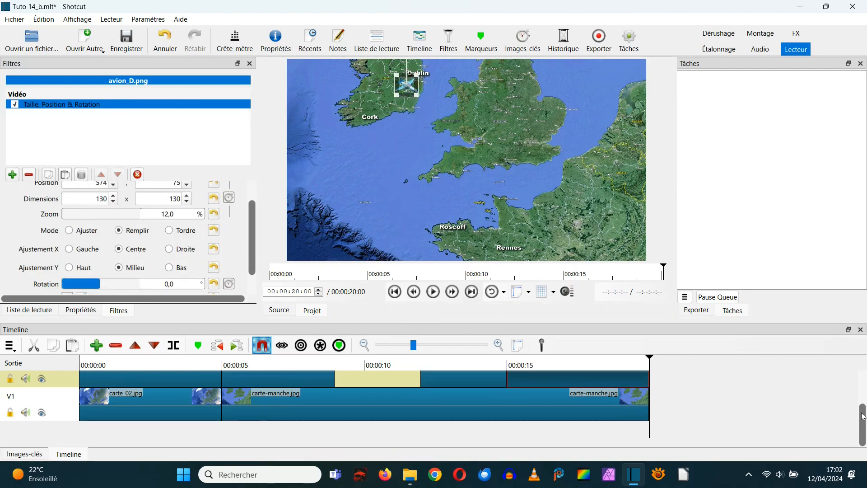
# Enable keyframes for the avion_D.png clip's size and position and for its rotation at 00:00:16:01.
pyautogui.moveTo(863, 417); pyautogui.dragTo(863, 387)
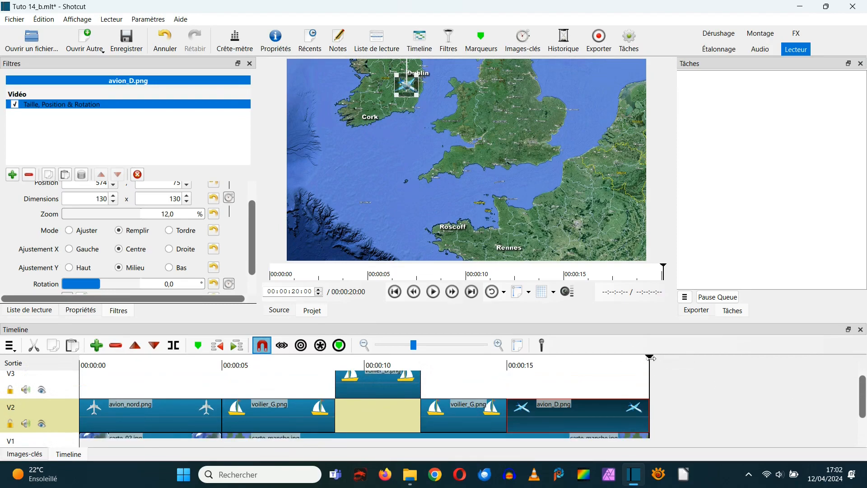
pyautogui.moveTo(650, 356); pyautogui.dragTo(538, 367)
pyautogui.moveTo(252, 224); pyautogui.dragTo(254, 240)
pyautogui.click(229, 207)
pyautogui.click(230, 258)
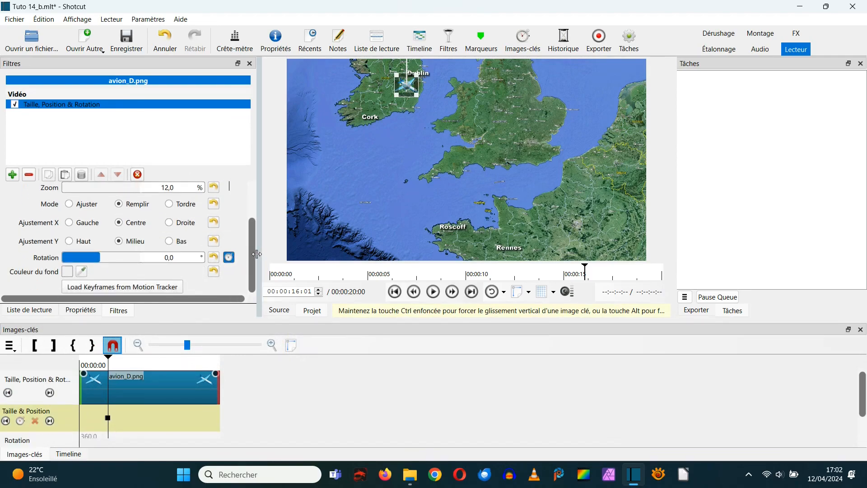
# At 00:00:18:00, move the avion_D.png airplane to the French Channel coast northeast of Rennes, rotate it to about 15.6° and check its keyframes.
pyautogui.click(72, 453)
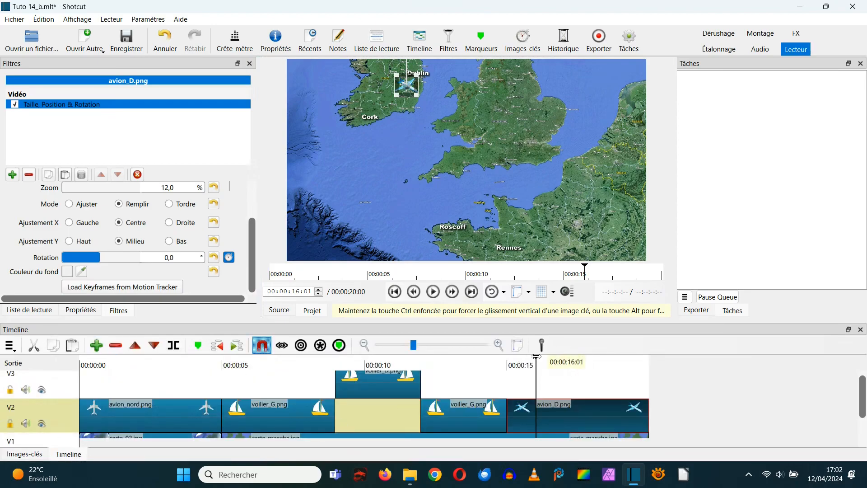
pyautogui.moveTo(536, 357); pyautogui.dragTo(589, 361)
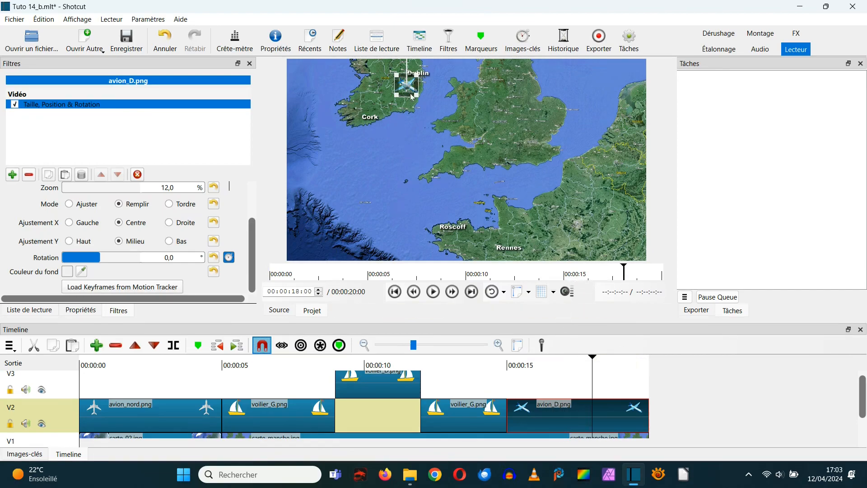
pyautogui.moveTo(410, 86); pyautogui.dragTo(555, 198)
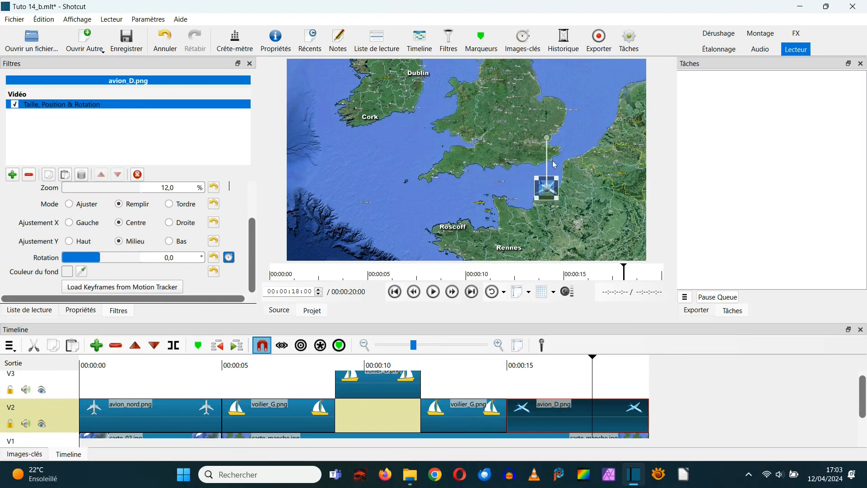
pyautogui.moveTo(548, 140); pyautogui.dragTo(560, 140)
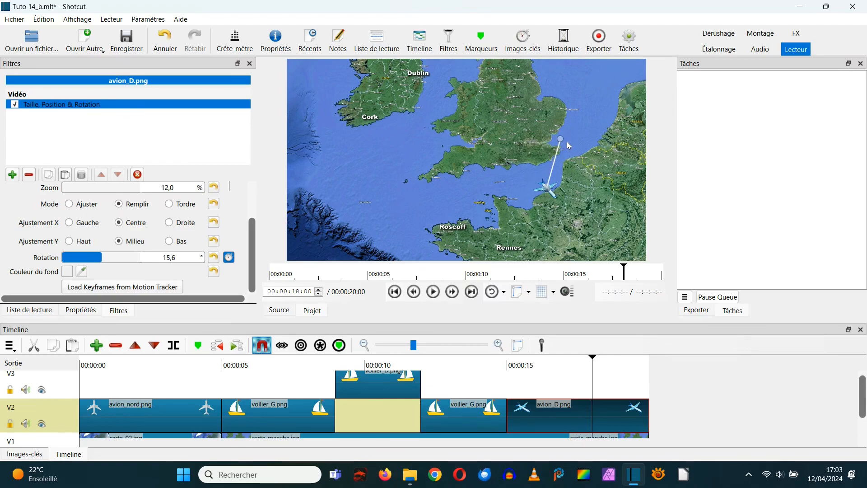
pyautogui.click(40, 453)
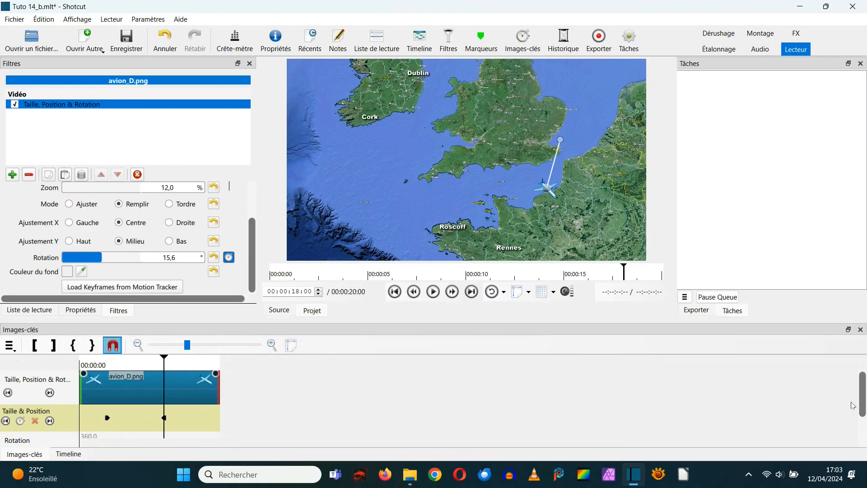
pyautogui.moveTo(863, 392); pyautogui.dragTo(862, 406)
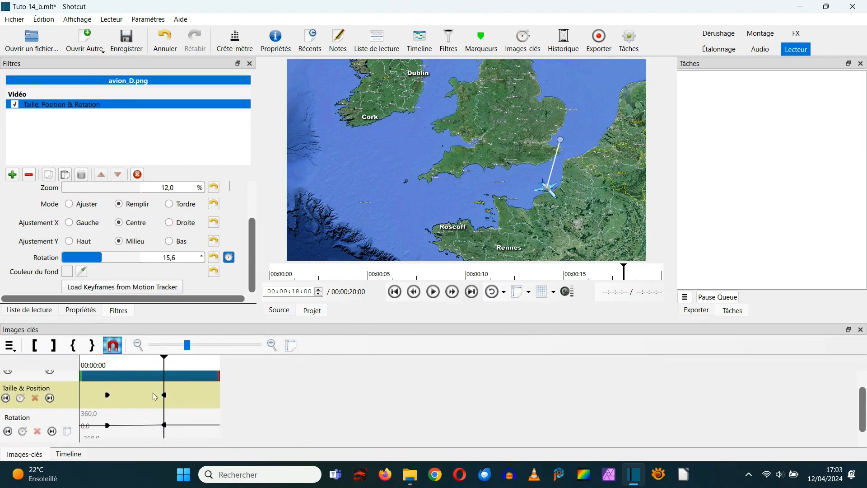
# Place avion_G.png on track V3 at 00:00:18:00 and trim its end to 00:00:20:00.
pyautogui.click(69, 455)
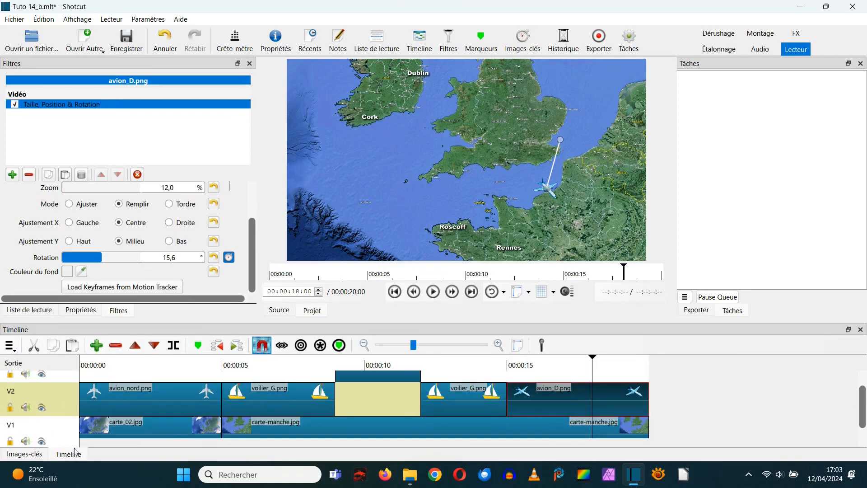
pyautogui.click(30, 310)
pyautogui.moveTo(48, 158); pyautogui.dragTo(493, 138)
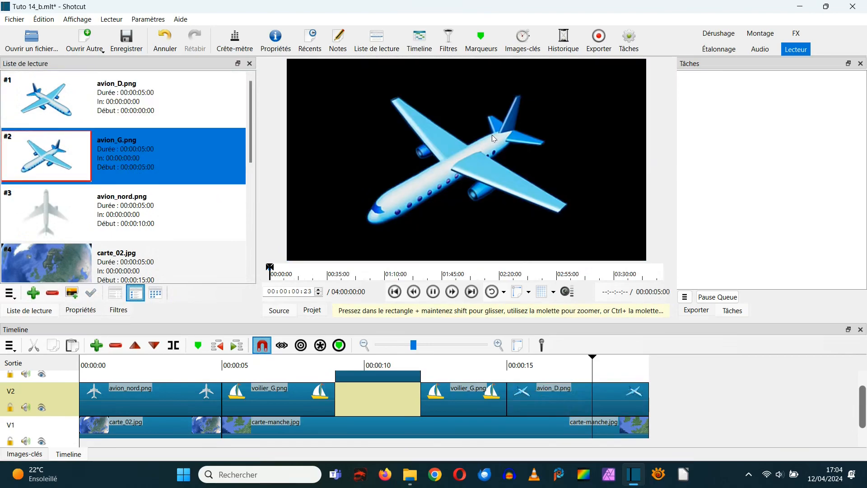
pyautogui.scroll(1, 71, 381)
pyautogui.click(72, 381)
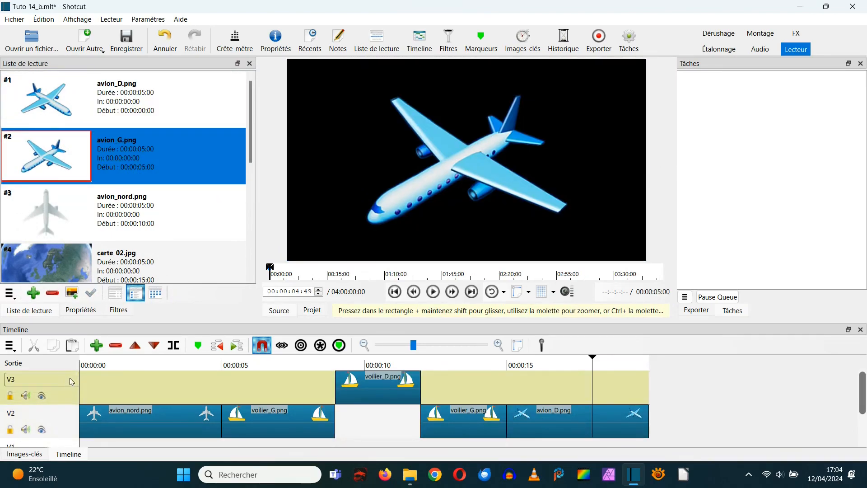
pyautogui.click(155, 346)
pyautogui.moveTo(735, 388); pyautogui.dragTo(642, 391)
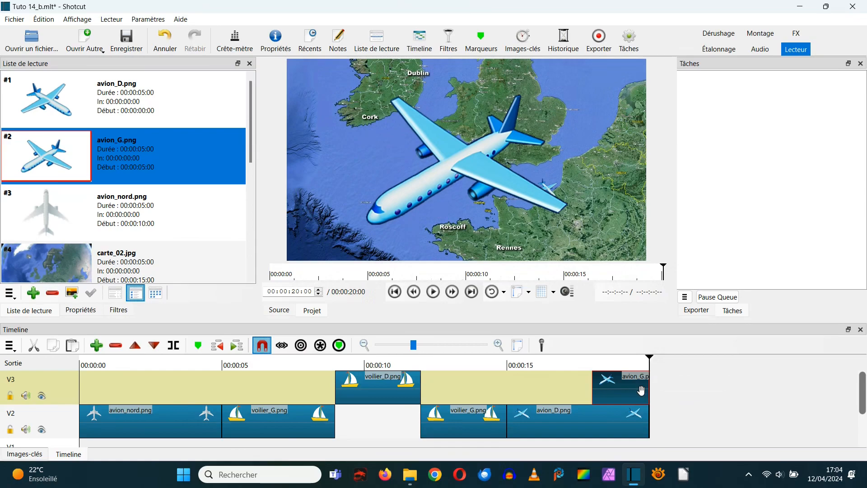
# Apply the Taille, Position & Rotation filter to avion_G.png, set its zoom to 12% and move it to about 1348, 641 over the other airplane.
pyautogui.click(118, 310)
pyautogui.click(12, 174)
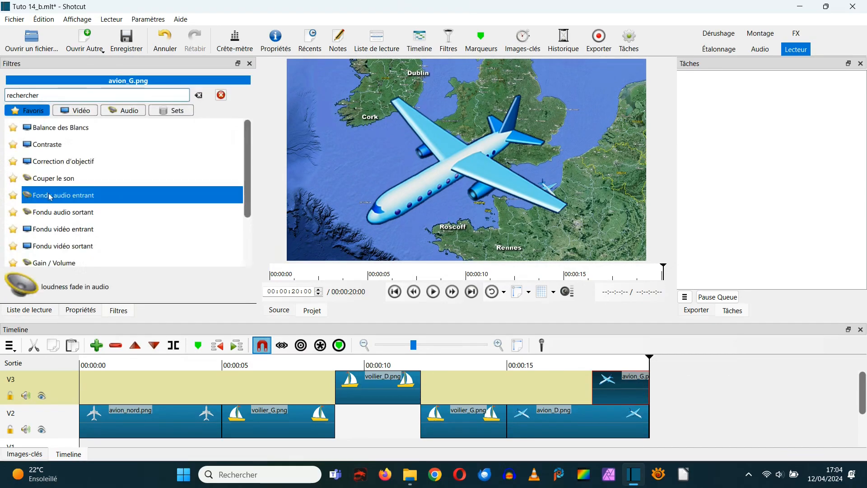
pyautogui.scroll(-2, 50, 192)
pyautogui.click(54, 228)
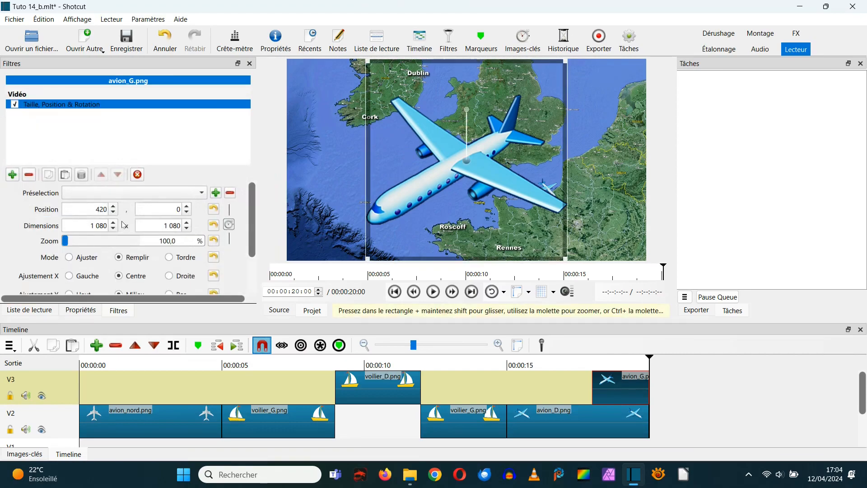
pyautogui.moveTo(160, 243); pyautogui.dragTo(142, 243)
pyautogui.write('12')
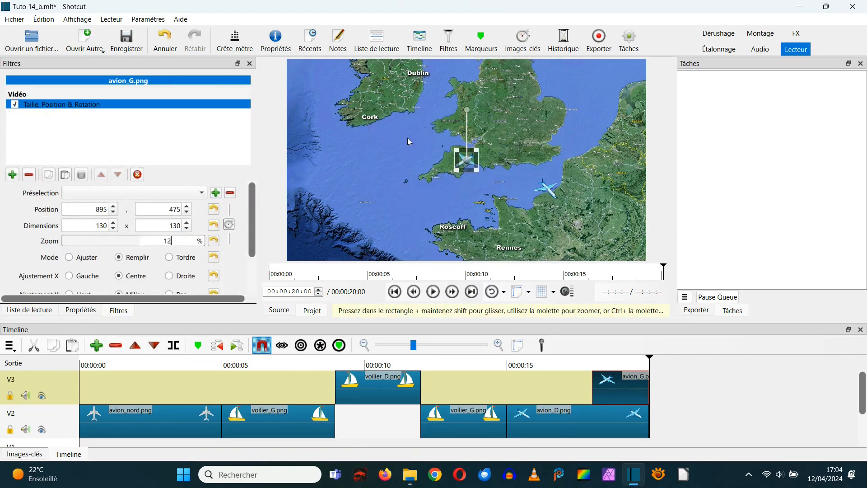
pyautogui.moveTo(467, 160); pyautogui.dragTo(560, 199)
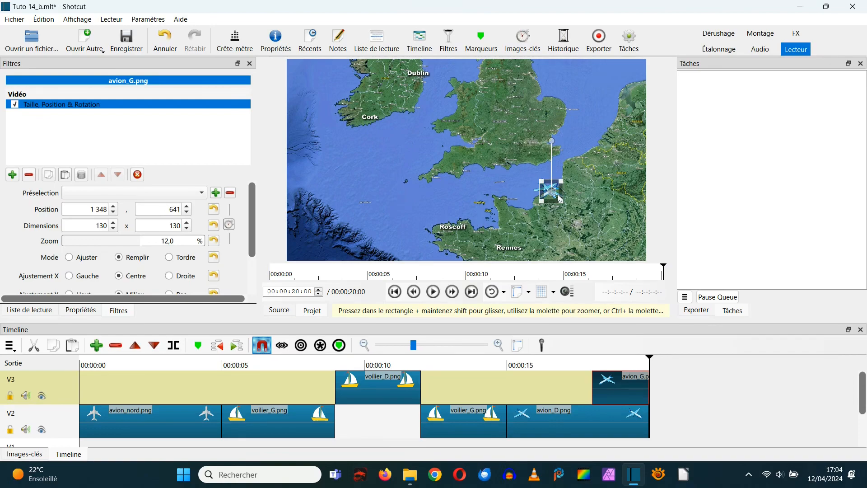
# At 00:00:18:00, rotate the avion_G.png airplane to -10°.
pyautogui.moveTo(650, 364); pyautogui.dragTo(594, 364)
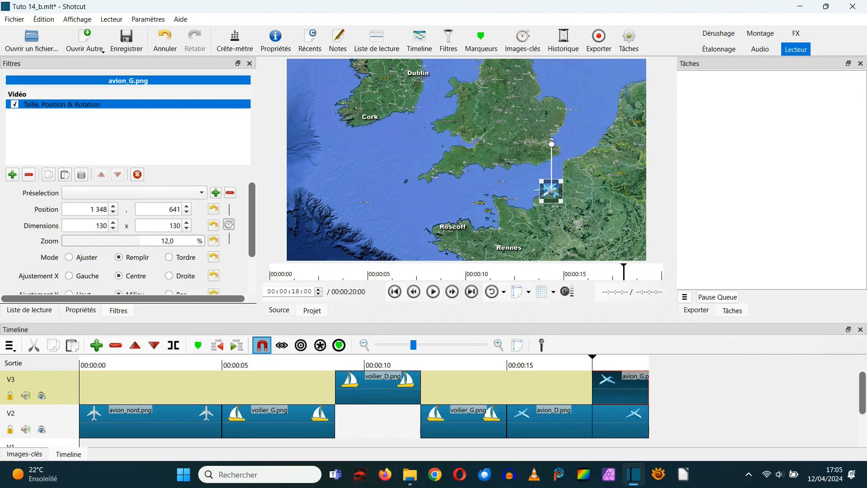
pyautogui.moveTo(550, 143); pyautogui.dragTo(537, 144)
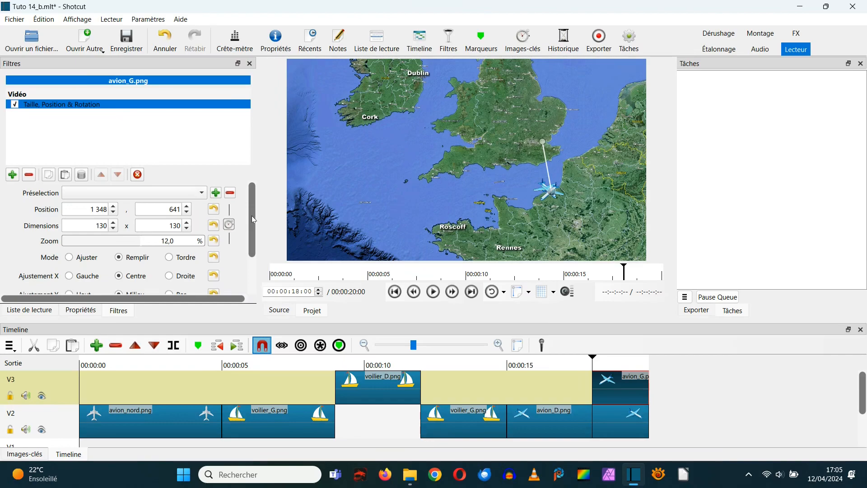
pyautogui.moveTo(252, 220); pyautogui.dragTo(247, 252)
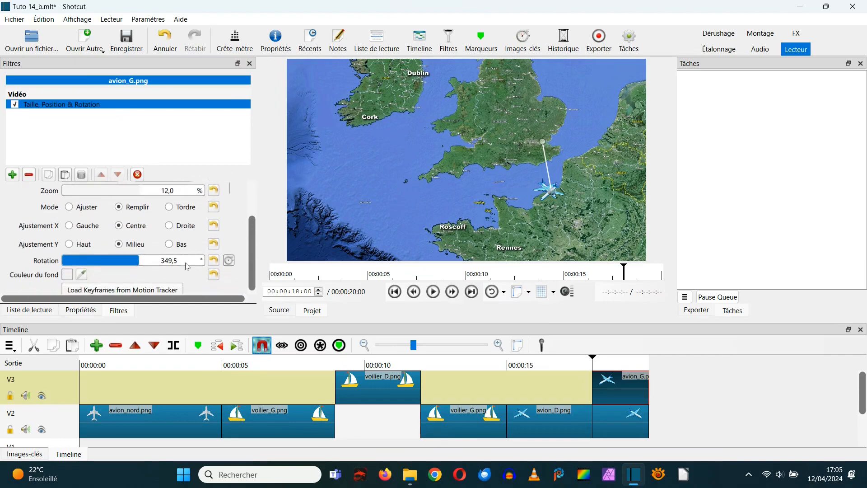
pyautogui.moveTo(167, 266); pyautogui.dragTo(156, 267)
pyautogui.write('-10')
# Enable keyframes for the avion_G.png clip's rotation and for its size and position at 00:00:18:00.
pyautogui.click(229, 261)
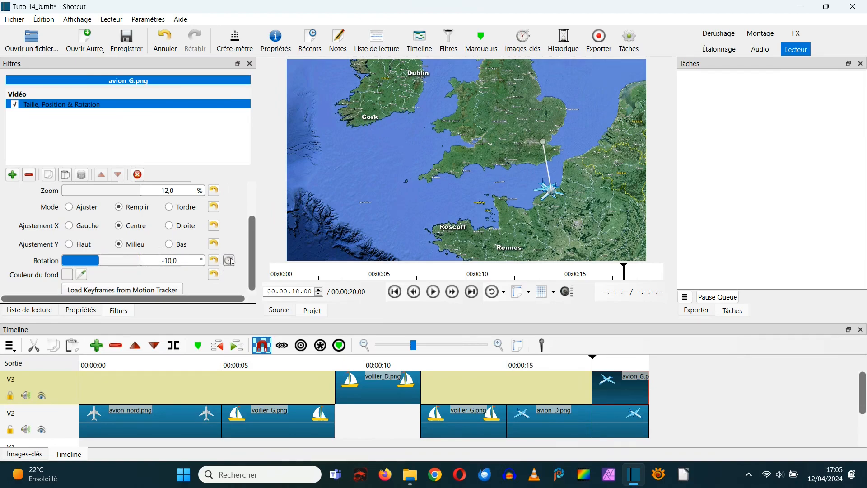
pyautogui.moveTo(252, 245); pyautogui.dragTo(261, 218)
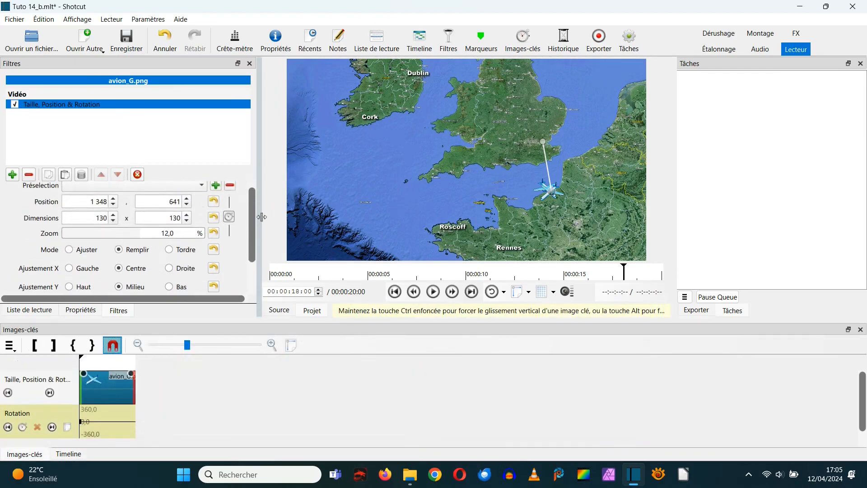
pyautogui.click(229, 217)
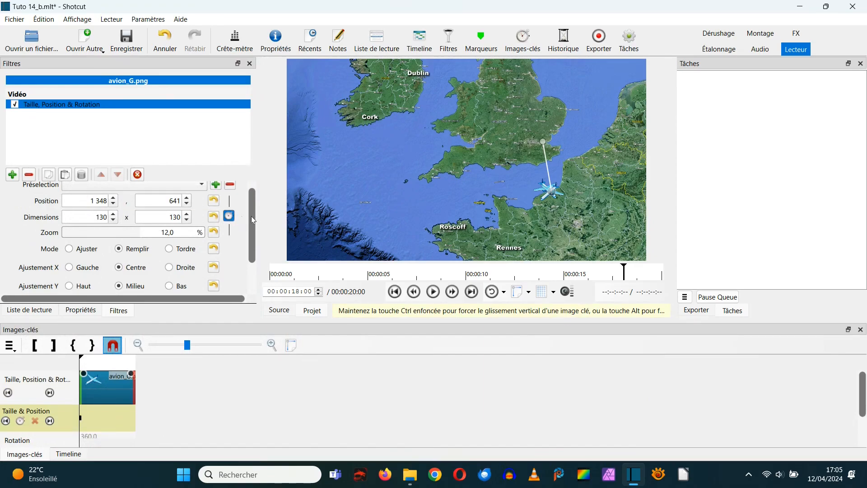
pyautogui.moveTo(251, 216); pyautogui.dragTo(250, 234)
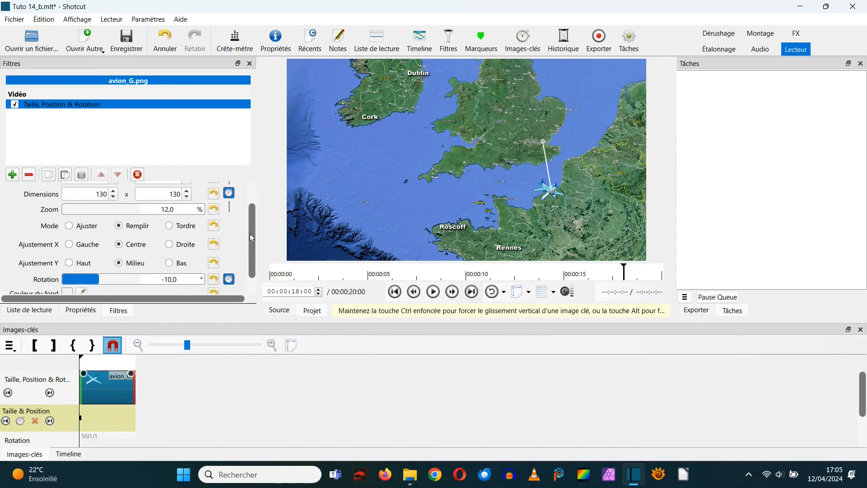
# At 00:00:19:02, move the avion_G.png airplane to Rennes and rotate it to about 13.7°.
pyautogui.click(67, 454)
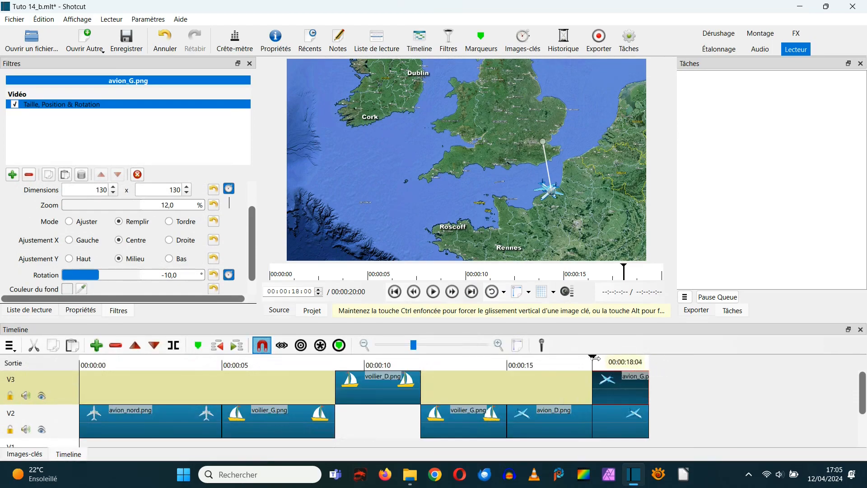
pyautogui.moveTo(596, 358); pyautogui.dragTo(623, 360)
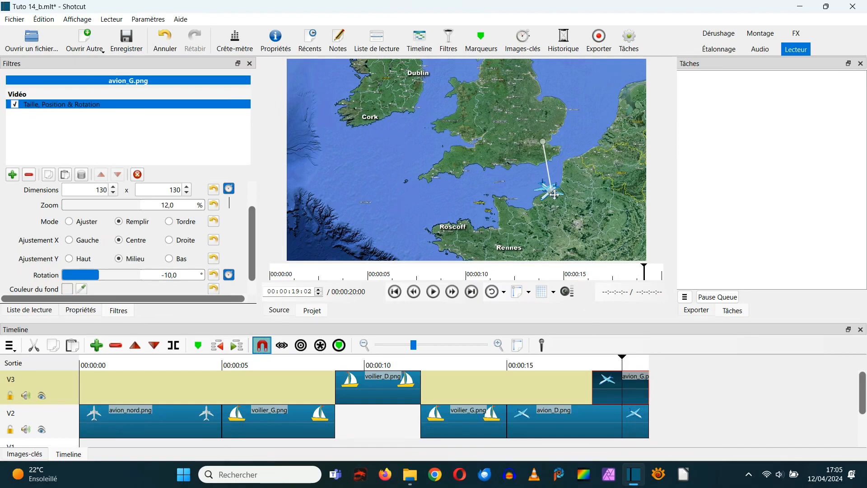
pyautogui.moveTo(551, 192); pyautogui.dragTo(502, 249)
pyautogui.moveTo(496, 189); pyautogui.dragTo(523, 190)
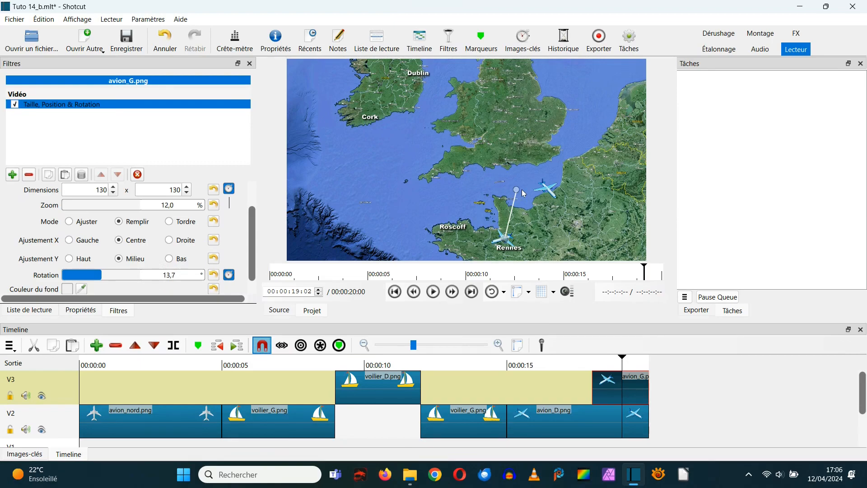
# Split the avion_D.png clip on track V2 at 00:00:18:00 and delete the part after the cut.
pyautogui.click(395, 291)
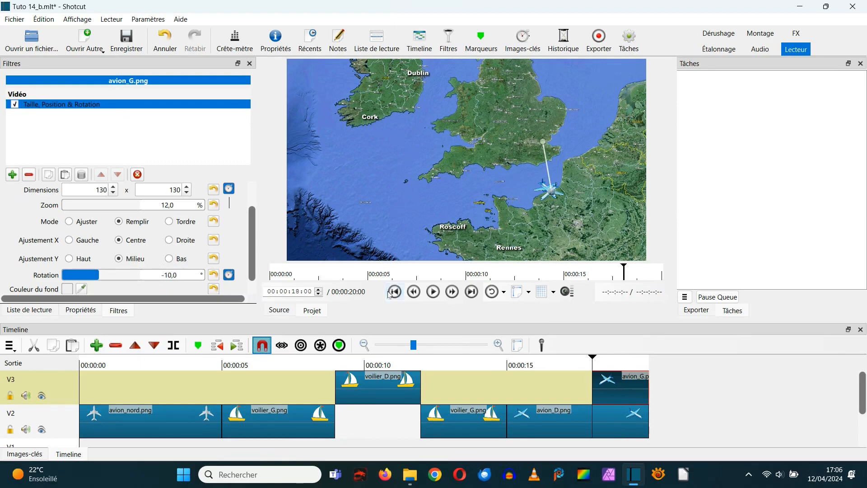
pyautogui.click(610, 423)
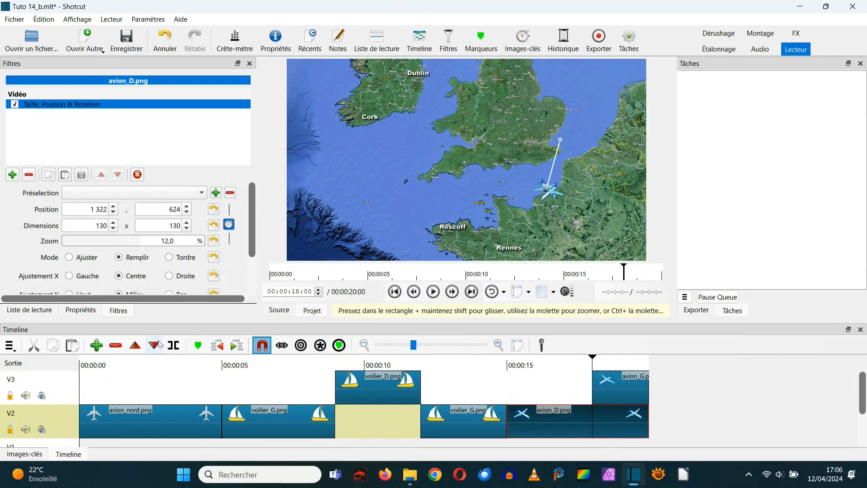
pyautogui.click(173, 345)
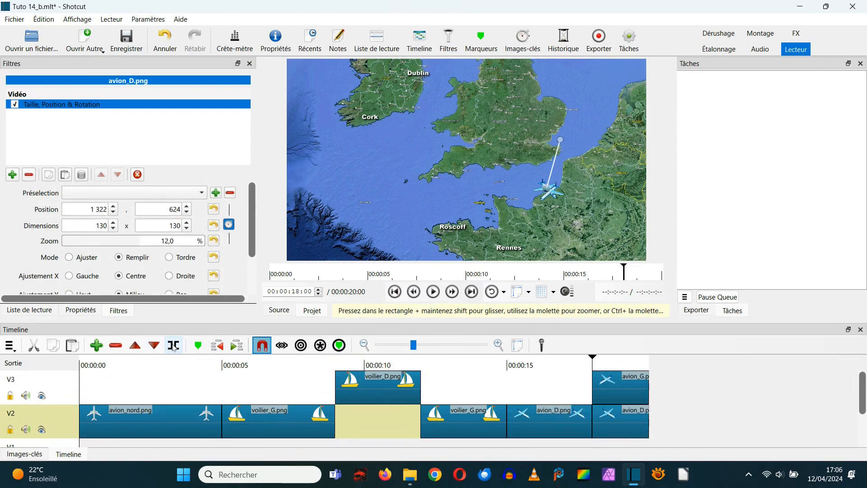
pyautogui.click(618, 424)
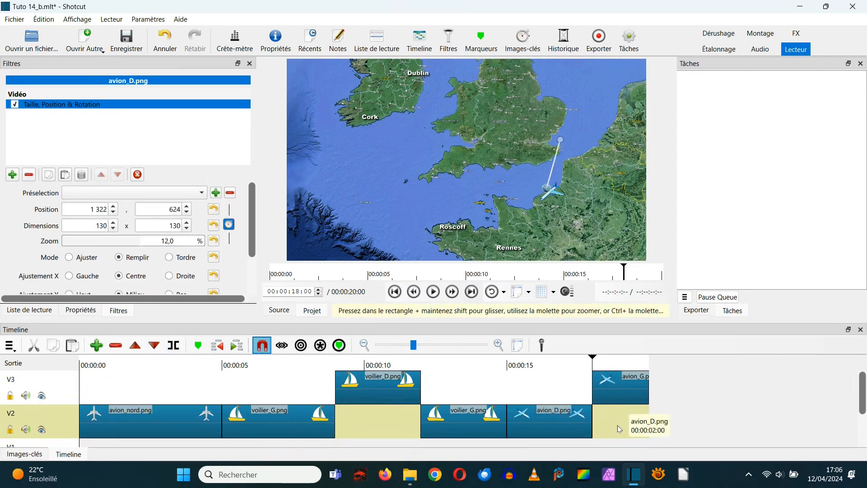
pyautogui.press('Delete')
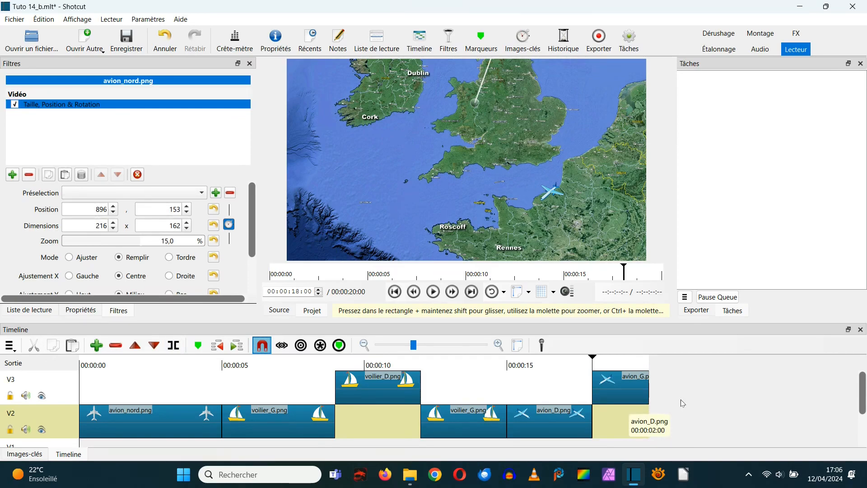